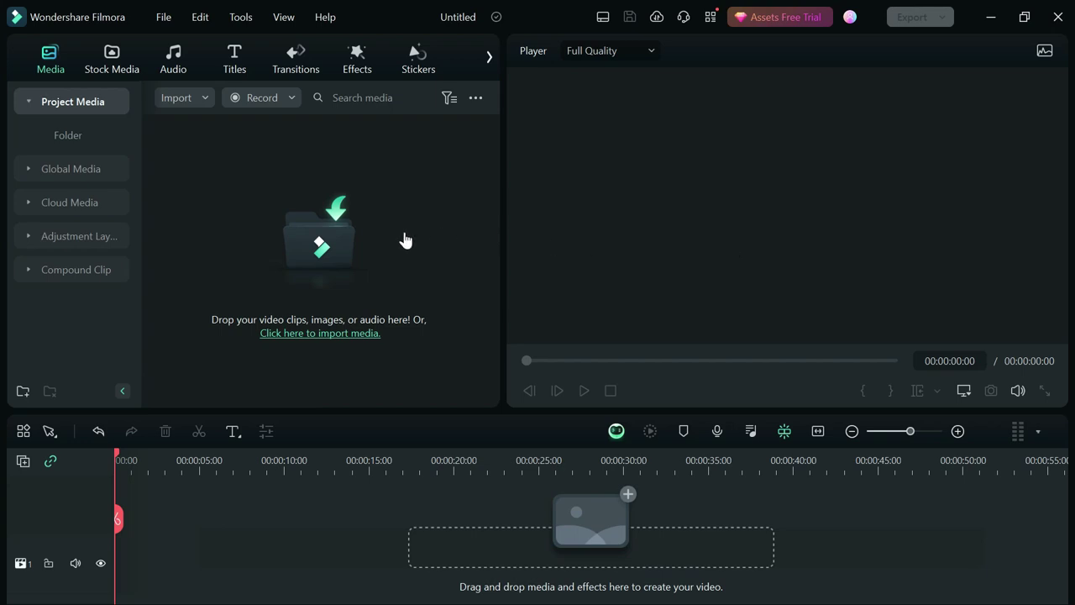
# Step: Import IMG_4510 and place it at the start of the timeline, matching the project settings to the media (1920 x 1080, 29.97fps)
pyautogui.click(340, 243)
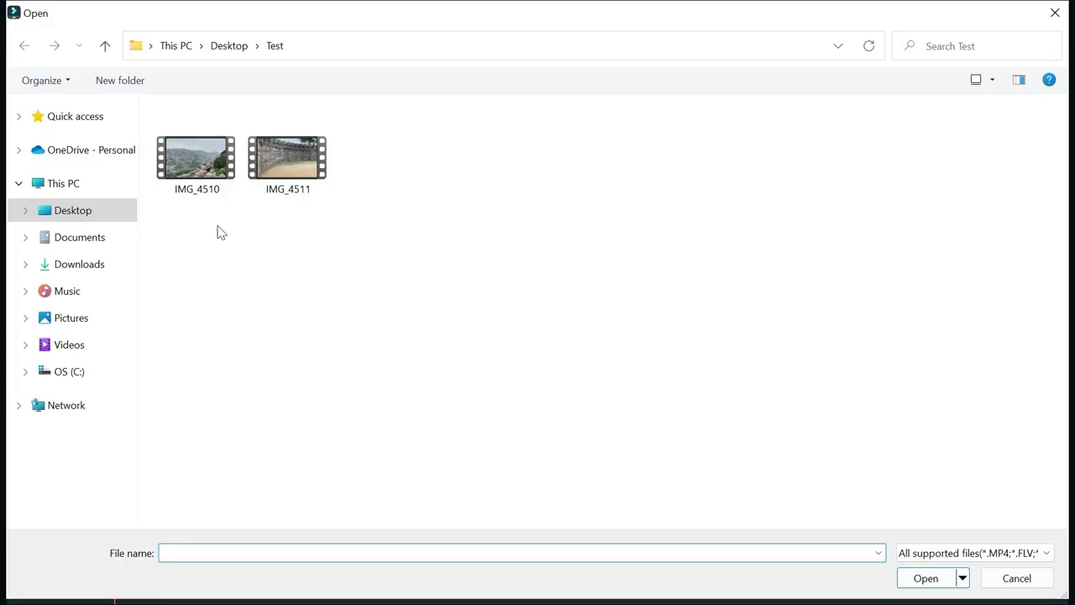
pyautogui.doubleClick(212, 157)
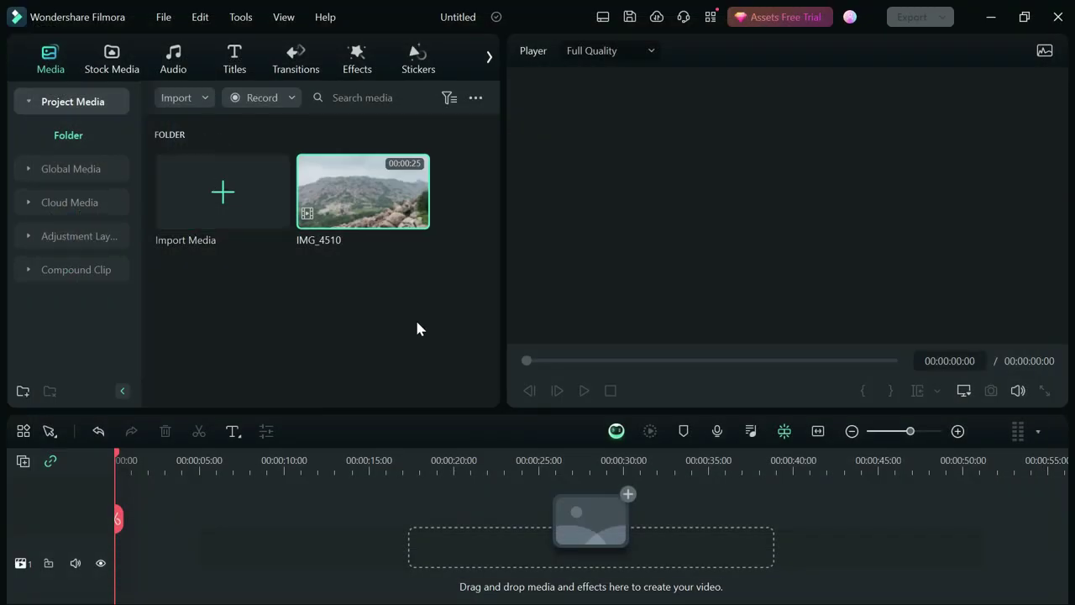
pyautogui.moveTo(370, 196); pyautogui.dragTo(115, 546)
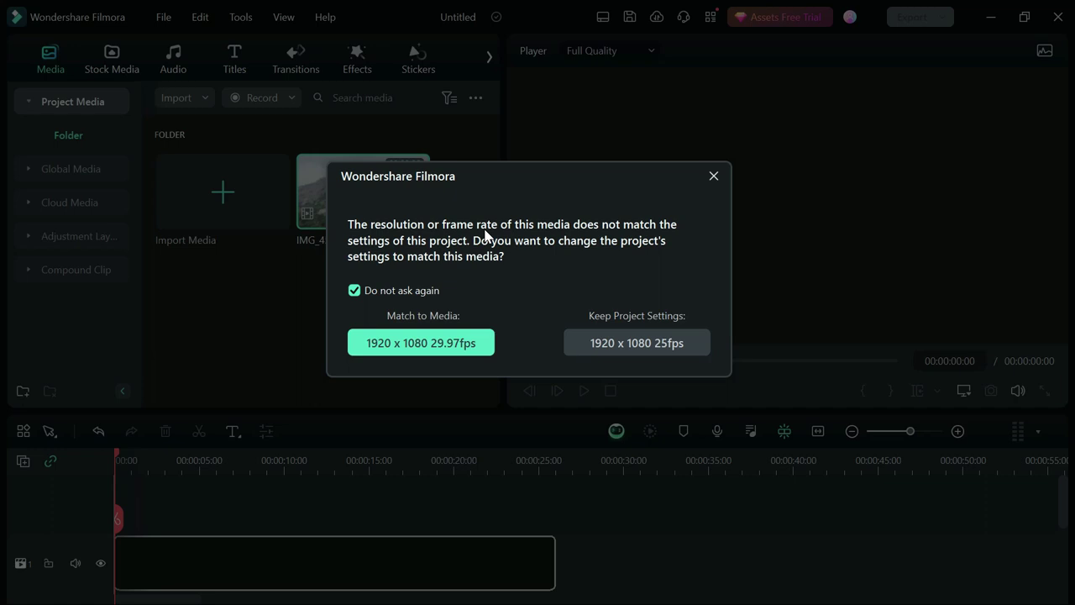
pyautogui.click(457, 345)
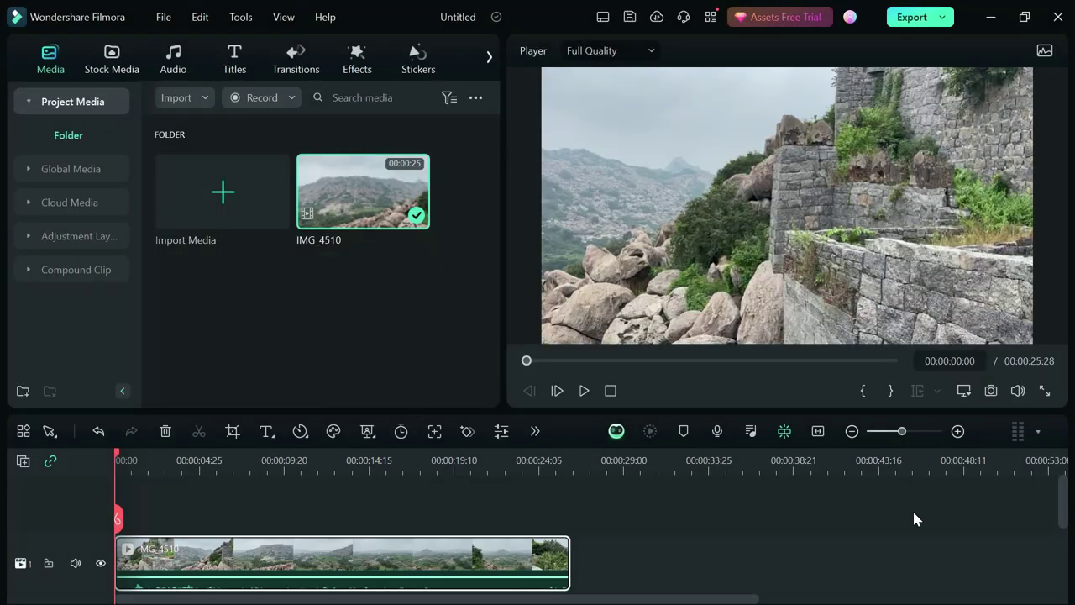
pyautogui.moveTo(1063, 504); pyautogui.dragTo(1064, 522)
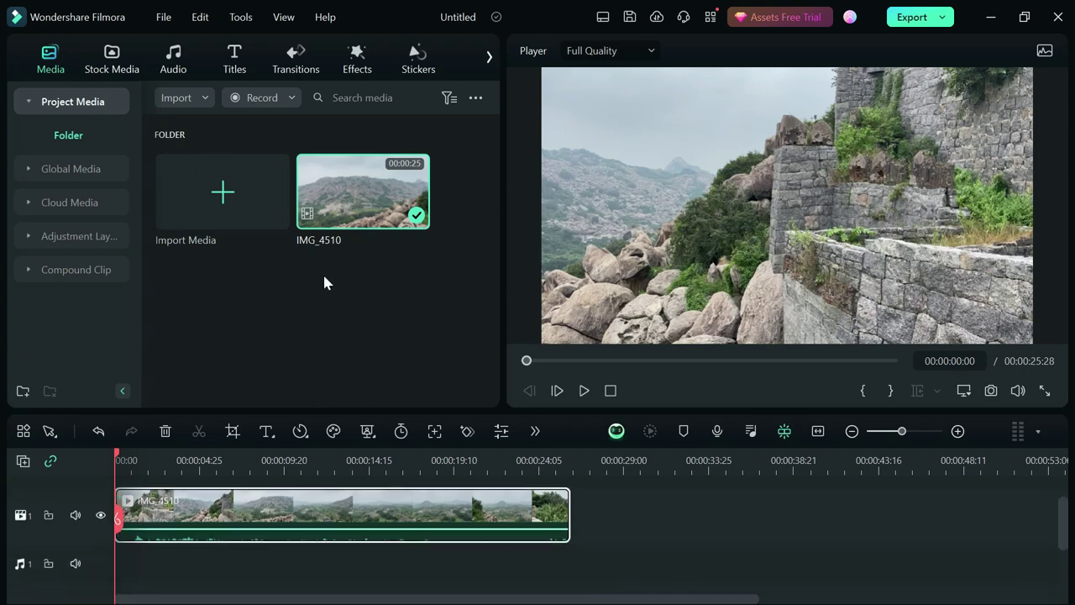
# Step: Review the aspect ratio and resolution options in the project settings, keeping 16:9 (Widescreen) and 1920x1080 (Full HD)
pyautogui.click(164, 20)
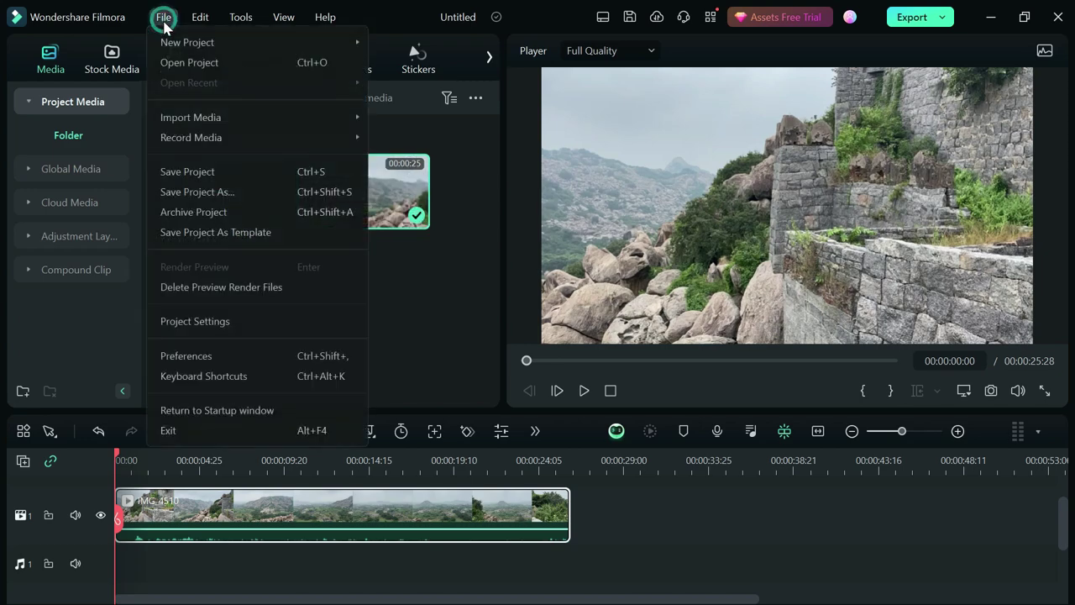
pyautogui.click(256, 321)
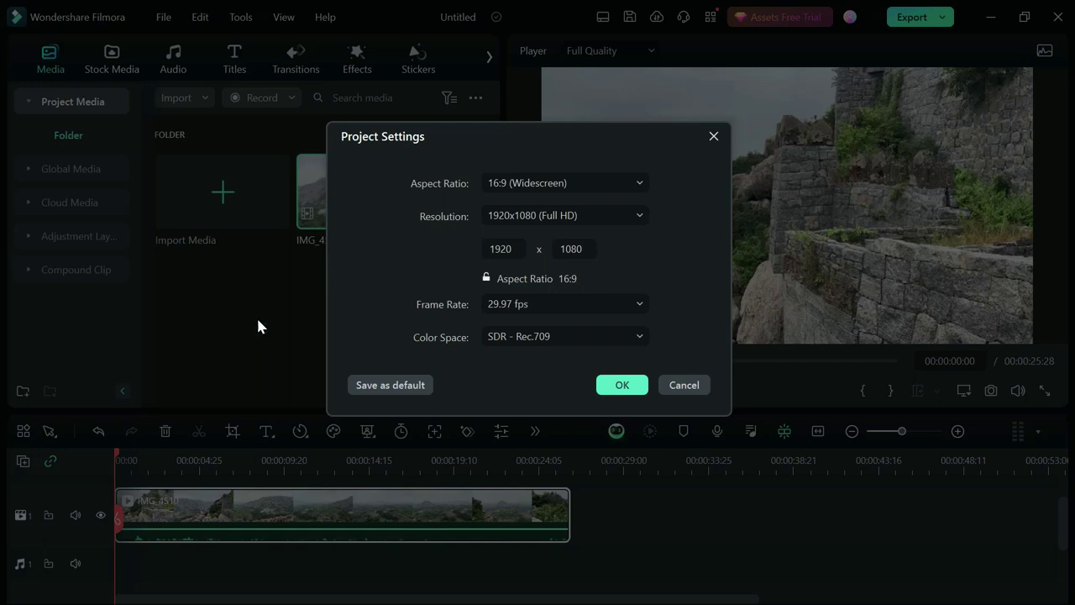
pyautogui.click(638, 183)
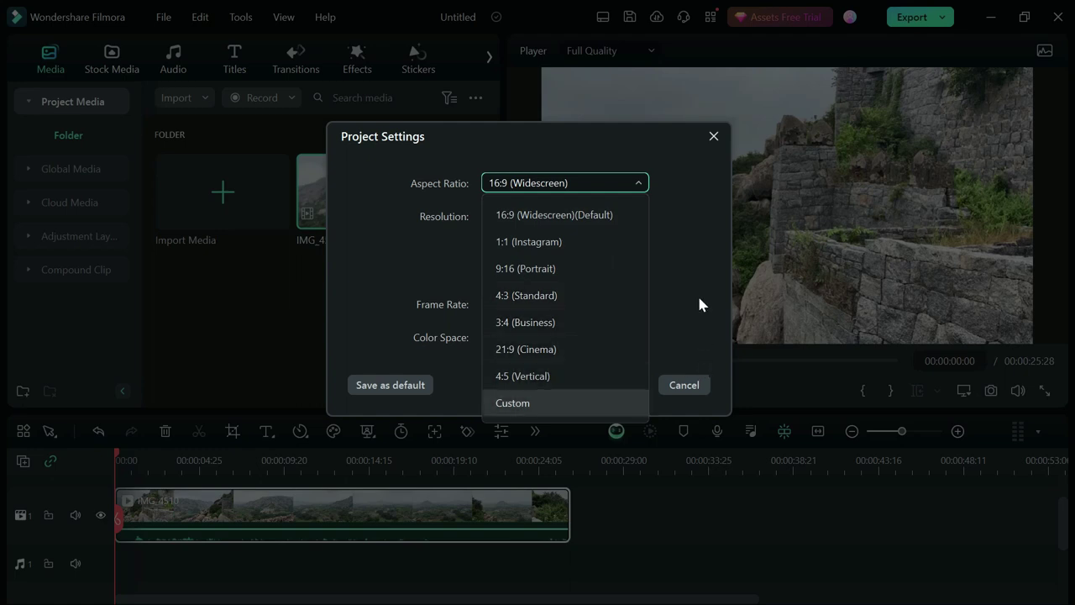
pyautogui.click(680, 236)
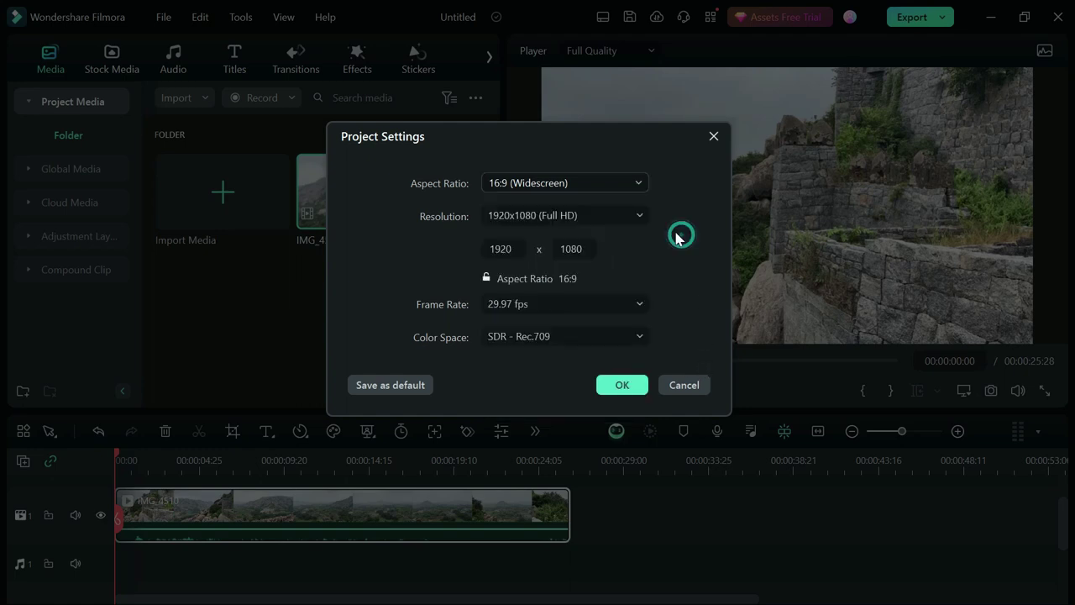
pyautogui.click(644, 213)
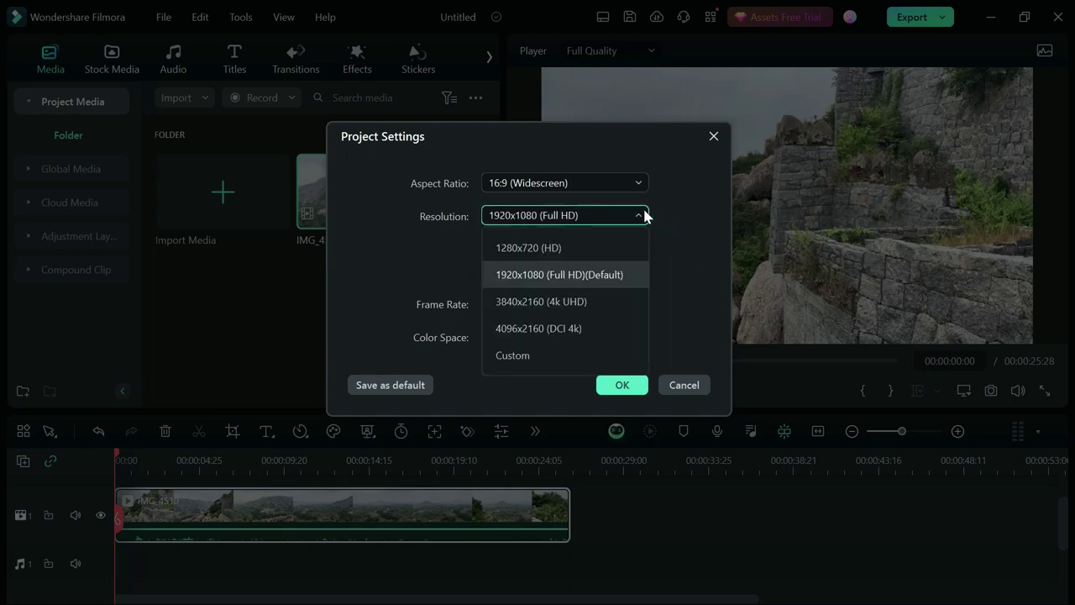
pyautogui.click(643, 212)
pyautogui.click(679, 266)
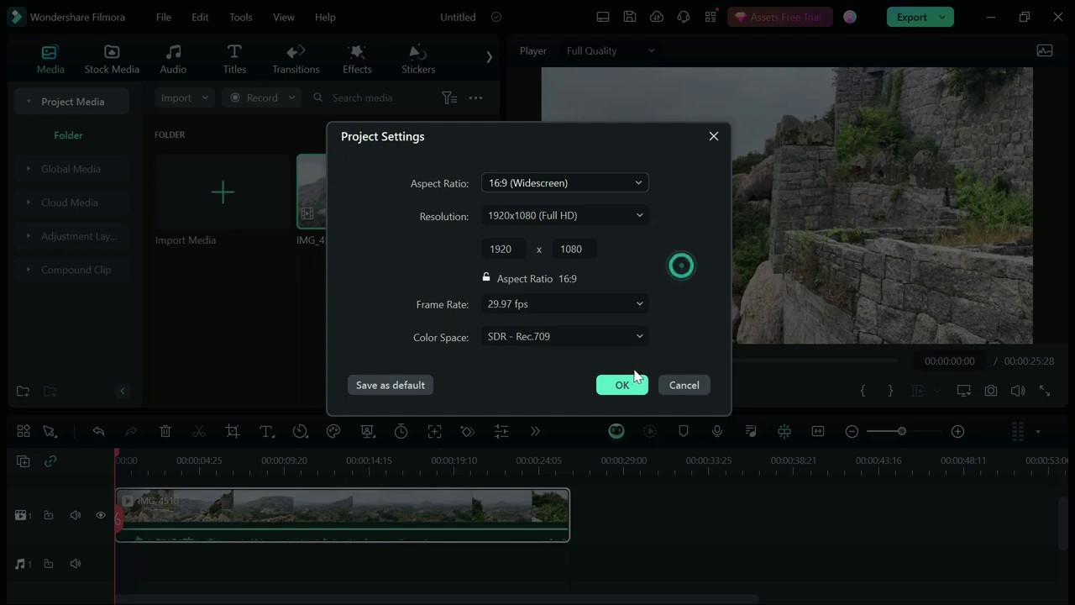
pyautogui.click(628, 388)
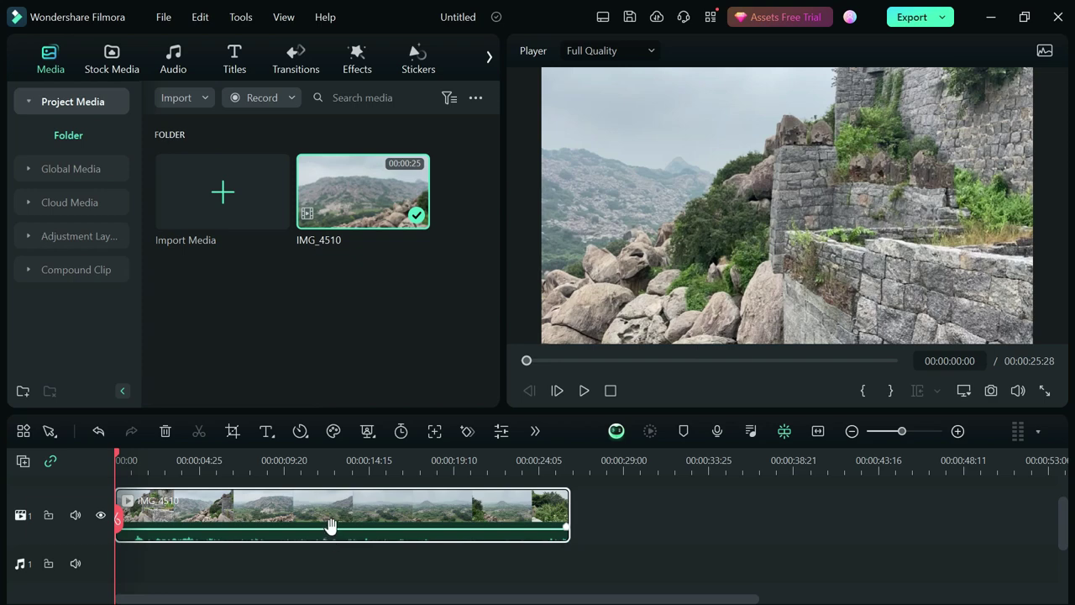
# Step: Lower the volume of the IMG_4510 clip on the timeline to -∞ dB
pyautogui.moveTo(331, 525); pyautogui.dragTo(332, 559)
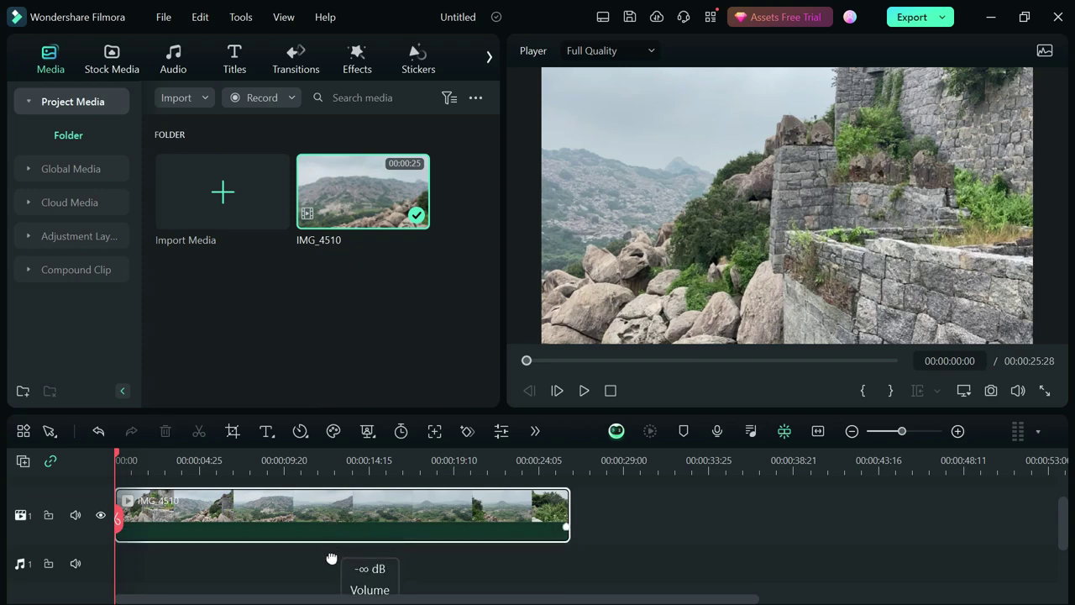
pyautogui.moveTo(332, 559); pyautogui.dragTo(332, 553)
pyautogui.moveTo(381, 503); pyautogui.dragTo(367, 510)
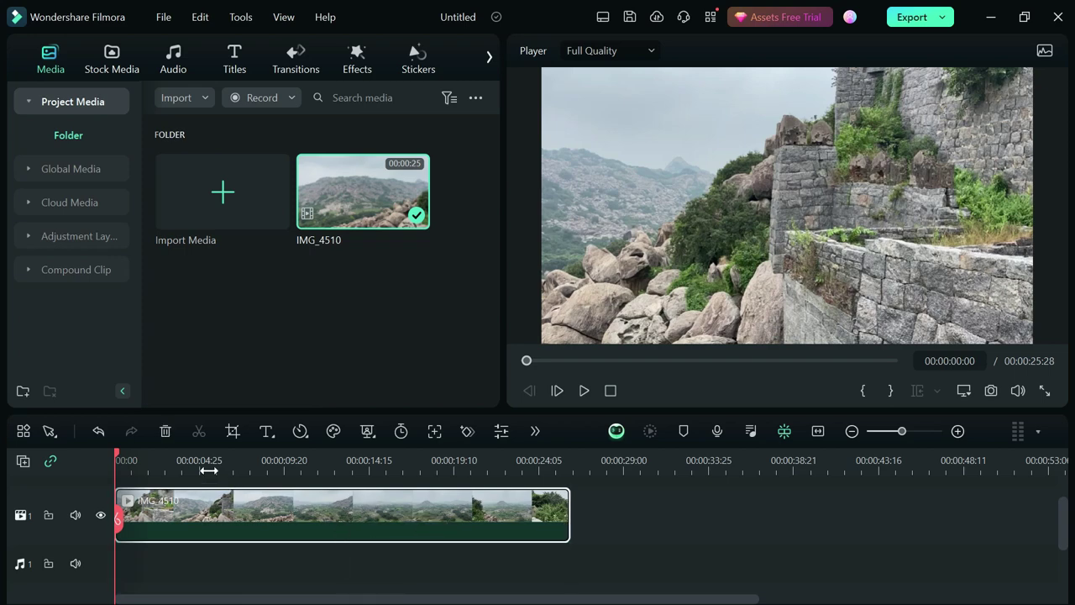
# Step: Split the IMG_4510 clip at 00:00:04:25 and at 00:00:14:16
pyautogui.moveTo(117, 456); pyautogui.dragTo(201, 492)
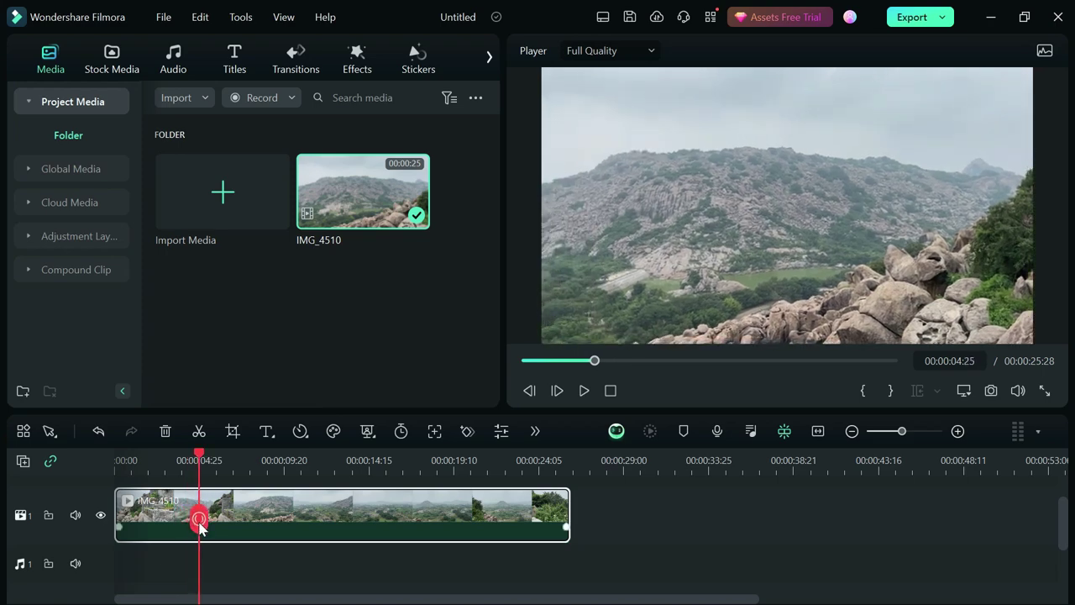
pyautogui.click(199, 520)
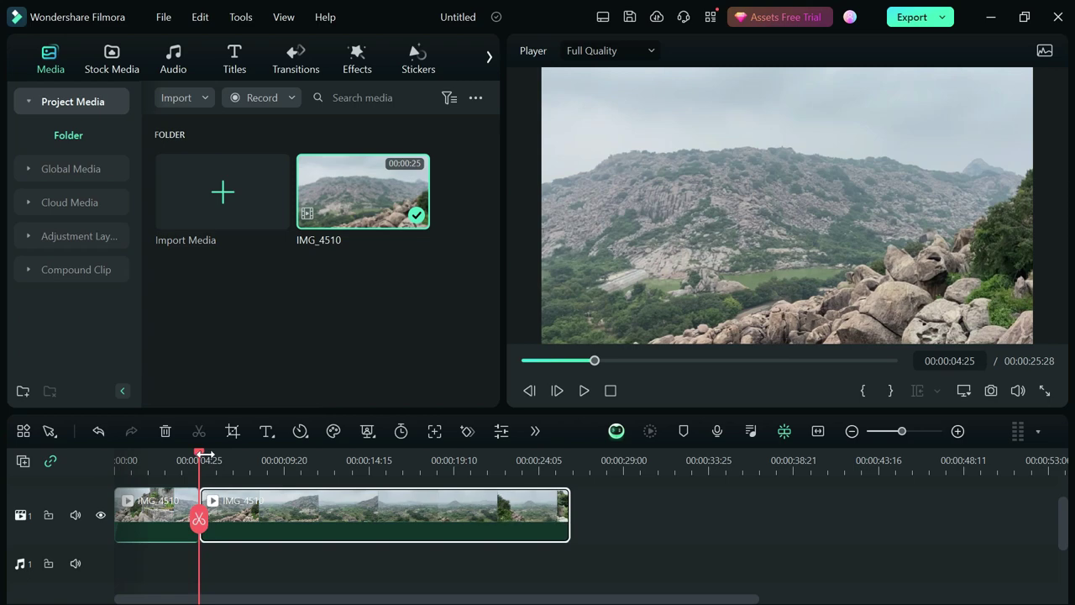
pyautogui.moveTo(201, 458); pyautogui.dragTo(373, 497)
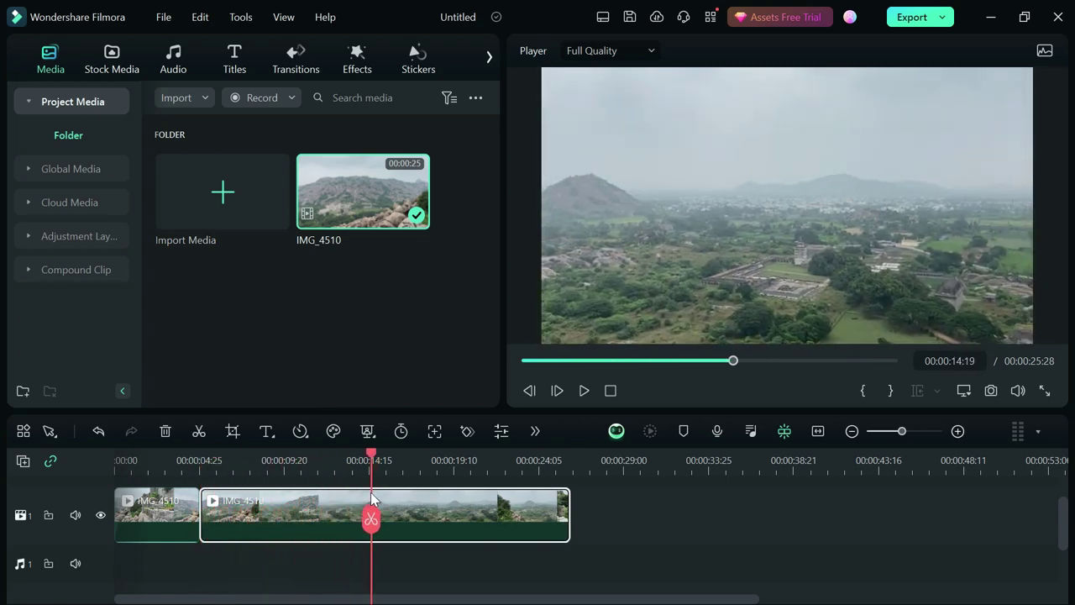
pyautogui.moveTo(374, 456); pyautogui.dragTo(370, 456)
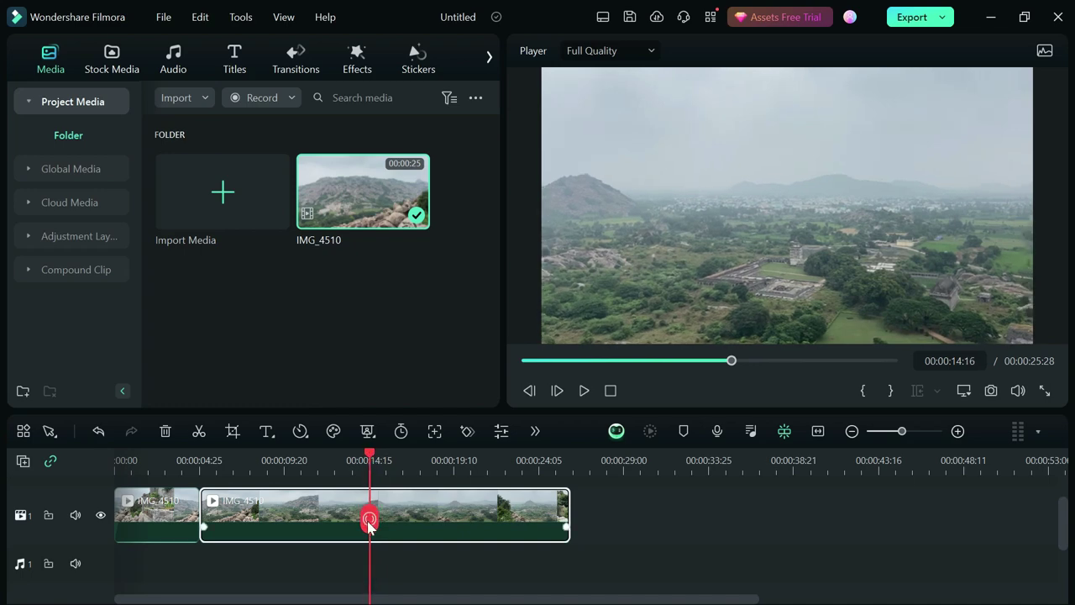
pyautogui.click(369, 520)
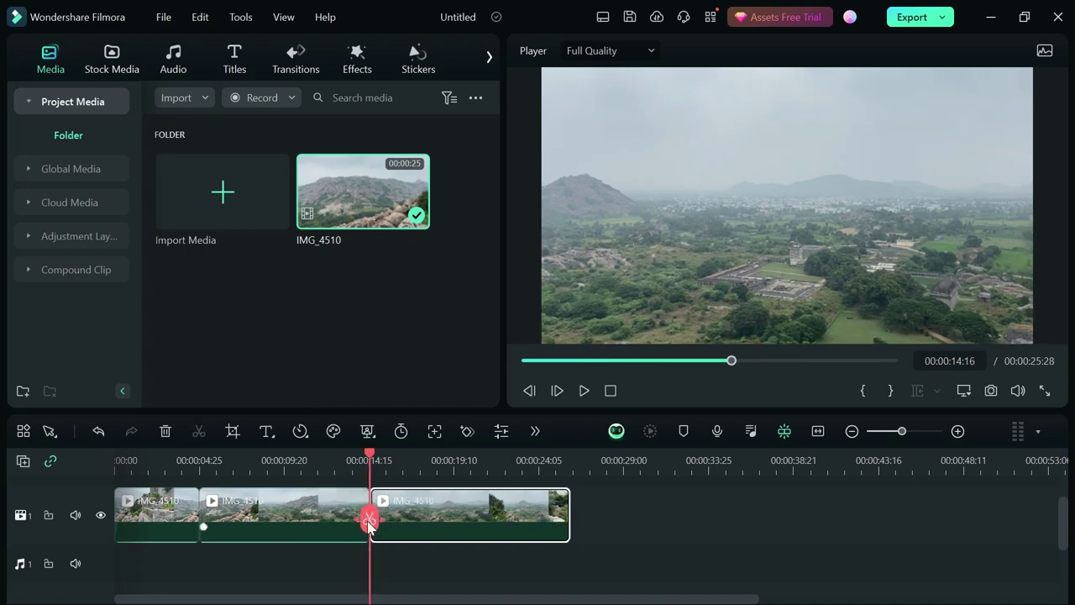
# Step: Delete the last and first pieces of the split IMG_4510 clip, keeping only the middle section
pyautogui.rightClick(434, 520)
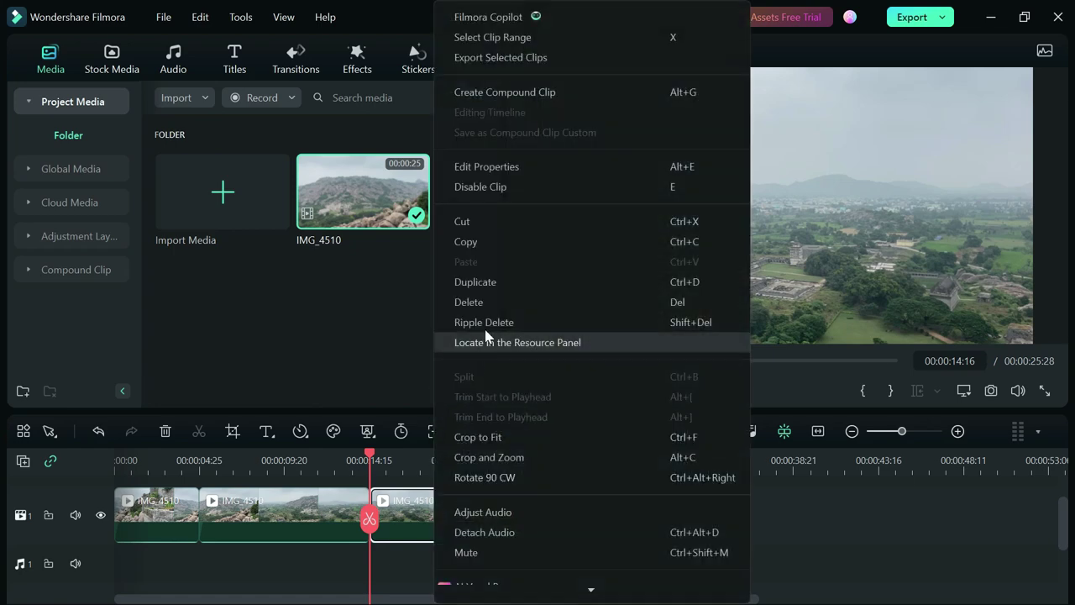
pyautogui.click(487, 306)
pyautogui.click(176, 516)
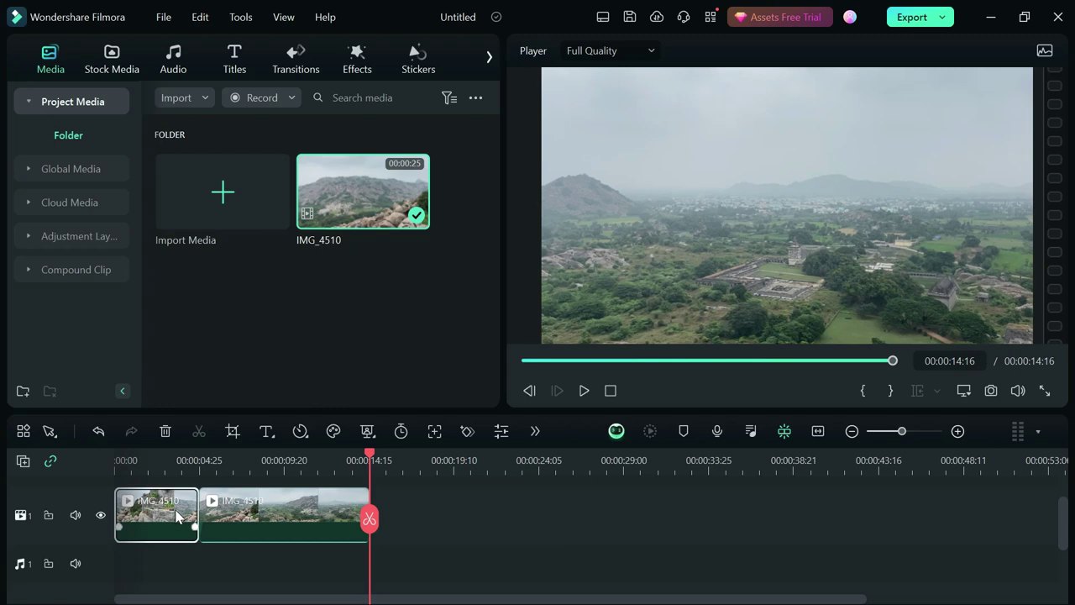
pyautogui.click(165, 431)
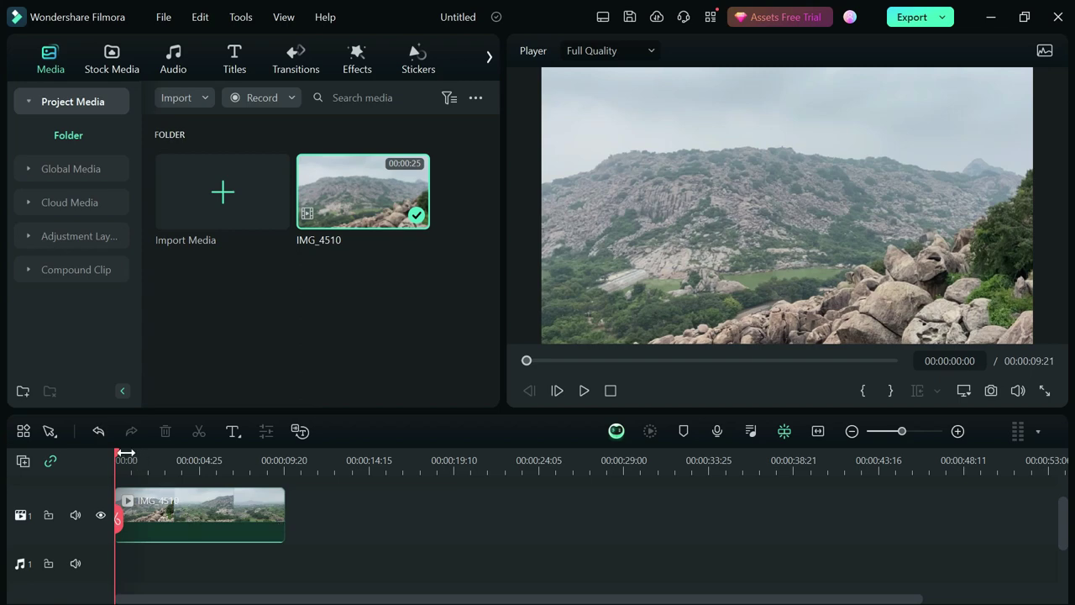
pyautogui.moveTo(118, 455)
pyautogui.mouseDown()
pyautogui.moveTo(276, 455)
pyautogui.moveTo(133, 458)
pyautogui.mouseUp()
pyautogui.moveTo(132, 503); pyautogui.dragTo(85, 504)
# Step: Import IMG_4511, place it directly after the IMG_4510 clip on the video track, and silence its audio
pyautogui.click(243, 205)
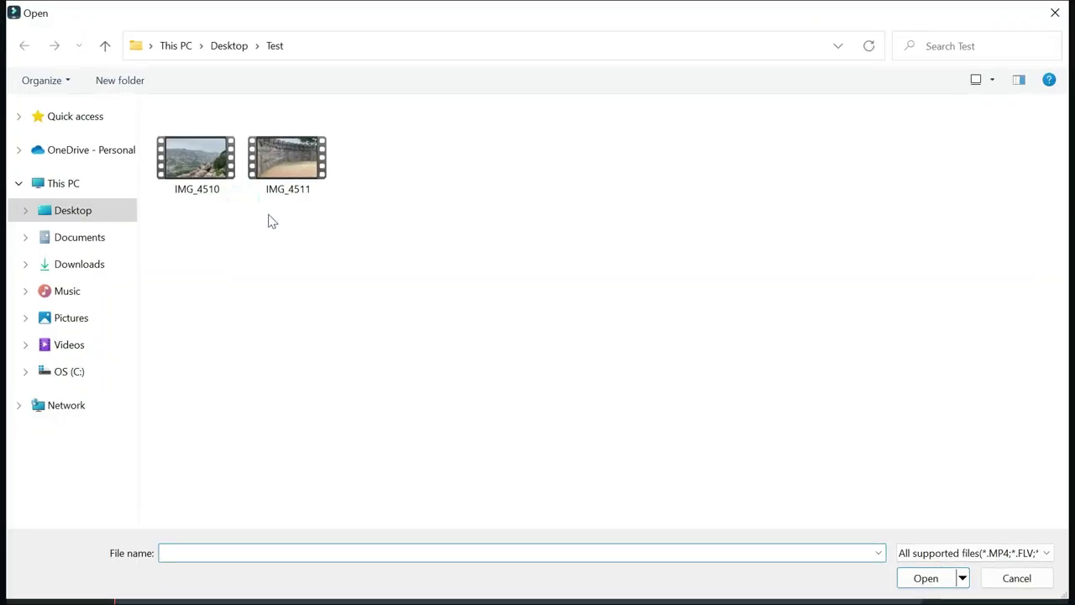
pyautogui.doubleClick(305, 172)
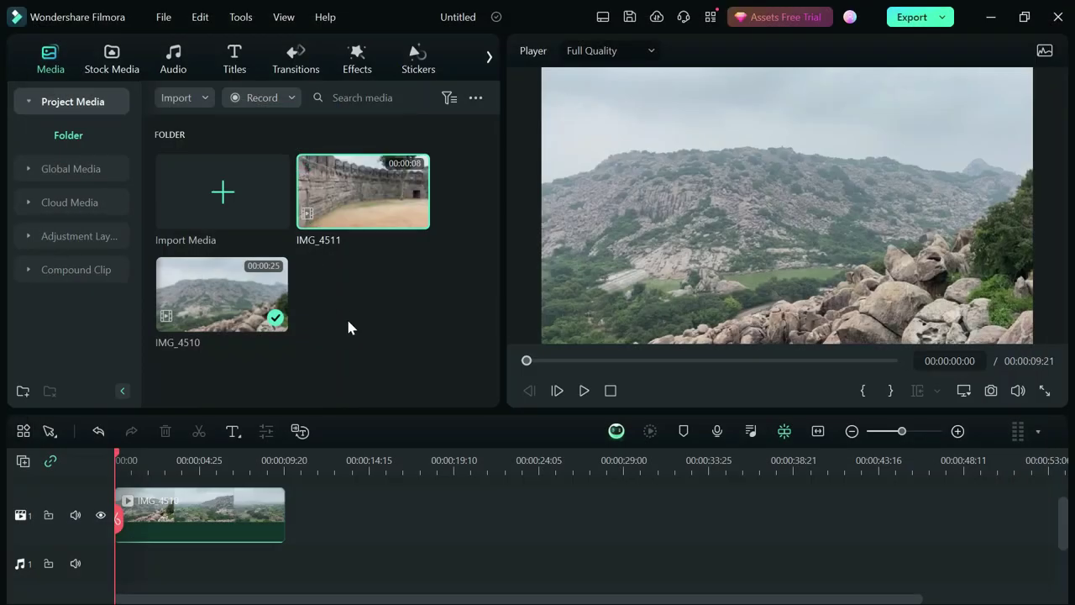
pyautogui.moveTo(373, 183); pyautogui.dragTo(301, 533)
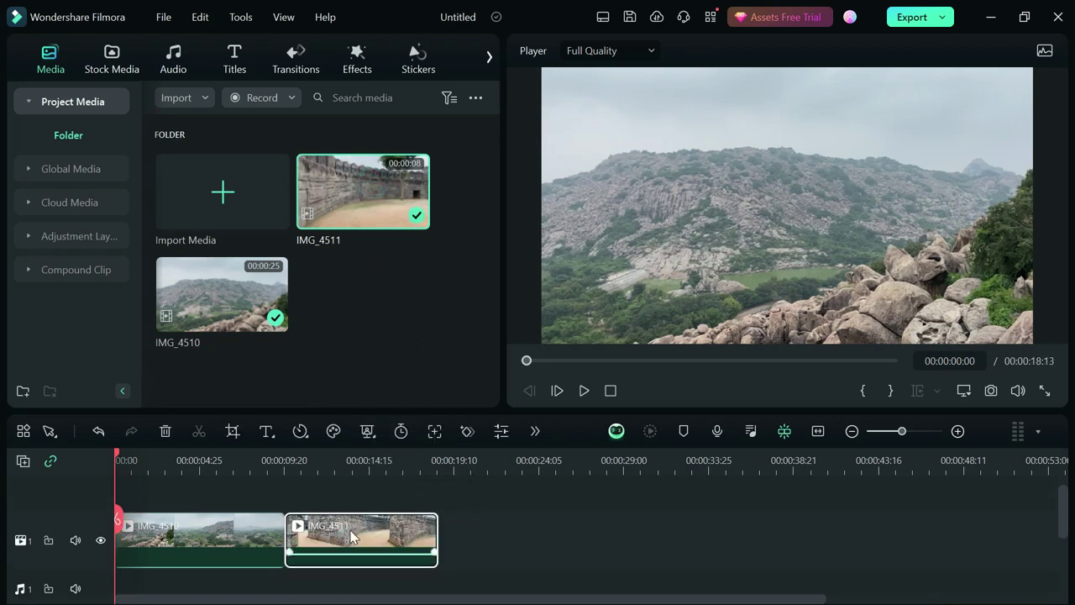
pyautogui.moveTo(357, 556); pyautogui.dragTo(360, 579)
# Step: Cut off the beginning of the IMG_4511 clip up to 00:00:11:18 and return the playhead to the start of the timeline
pyautogui.click(278, 460)
pyautogui.moveTo(279, 454); pyautogui.dragTo(317, 474)
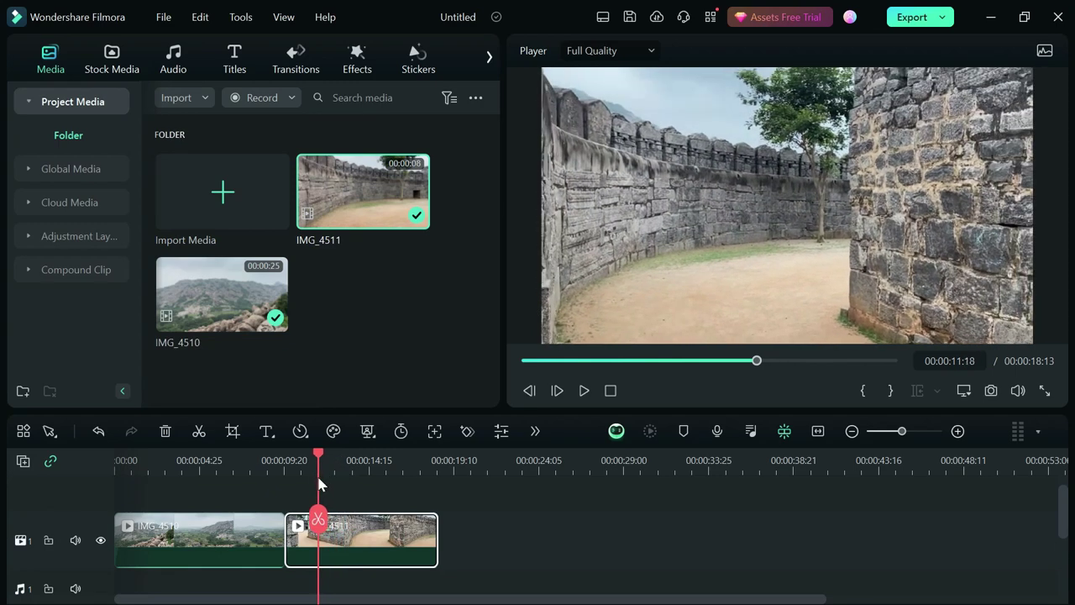
pyautogui.click(318, 519)
pyautogui.click(304, 552)
pyautogui.click(166, 431)
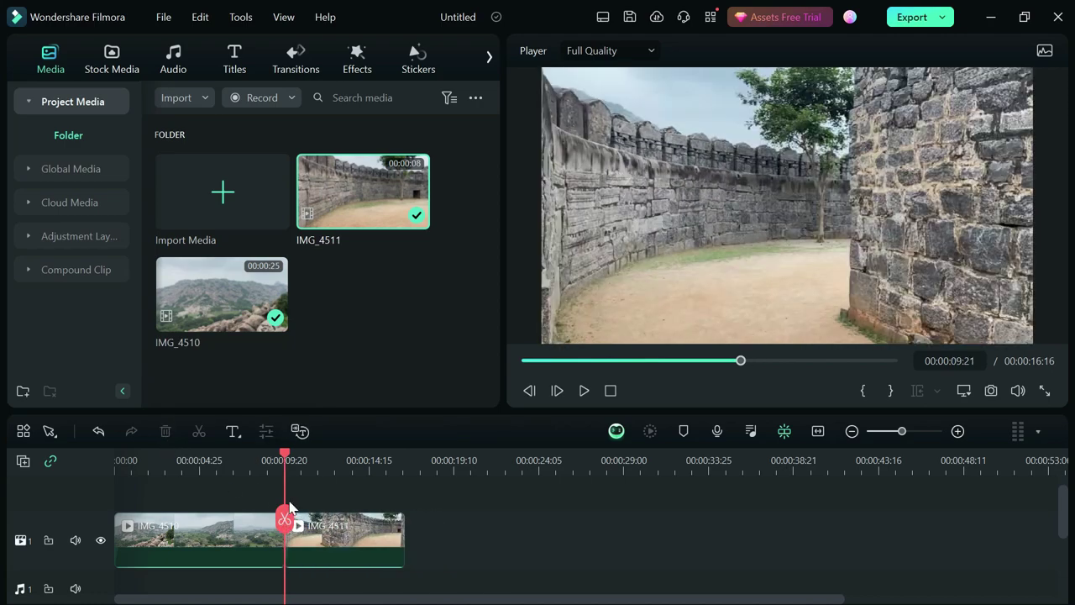
pyautogui.moveTo(285, 457); pyautogui.dragTo(117, 500)
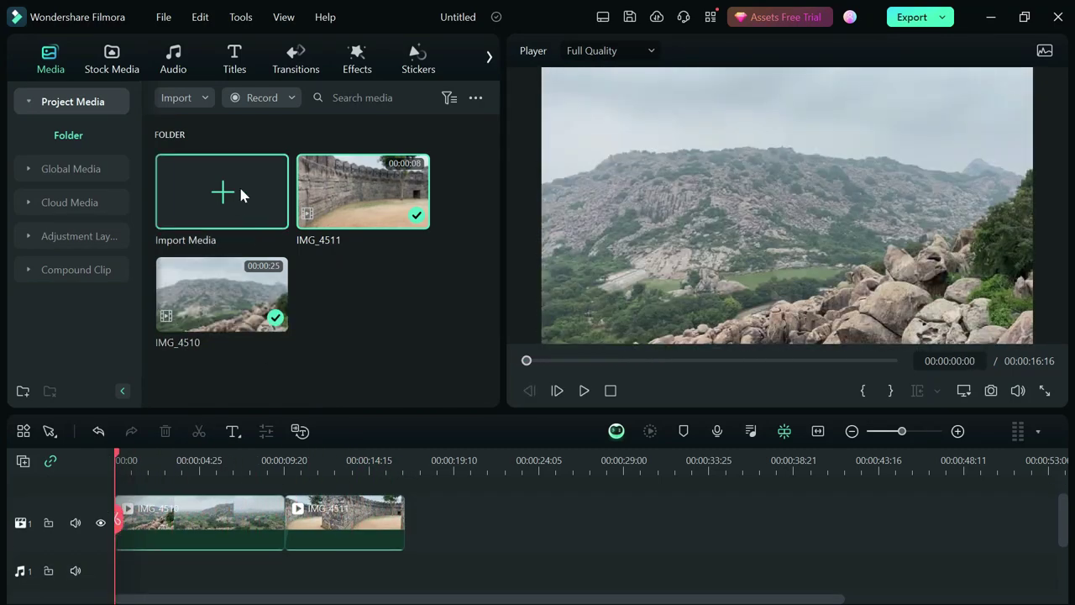
# Step: Open the audio library's music collection and filter it to Free tracks
pyautogui.click(173, 59)
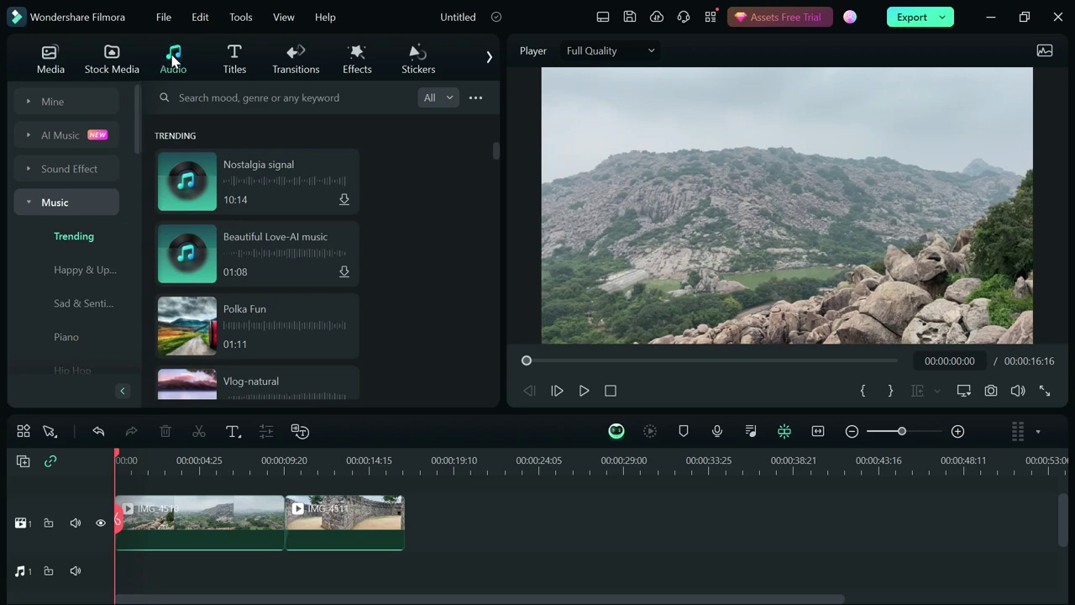
pyautogui.click(448, 98)
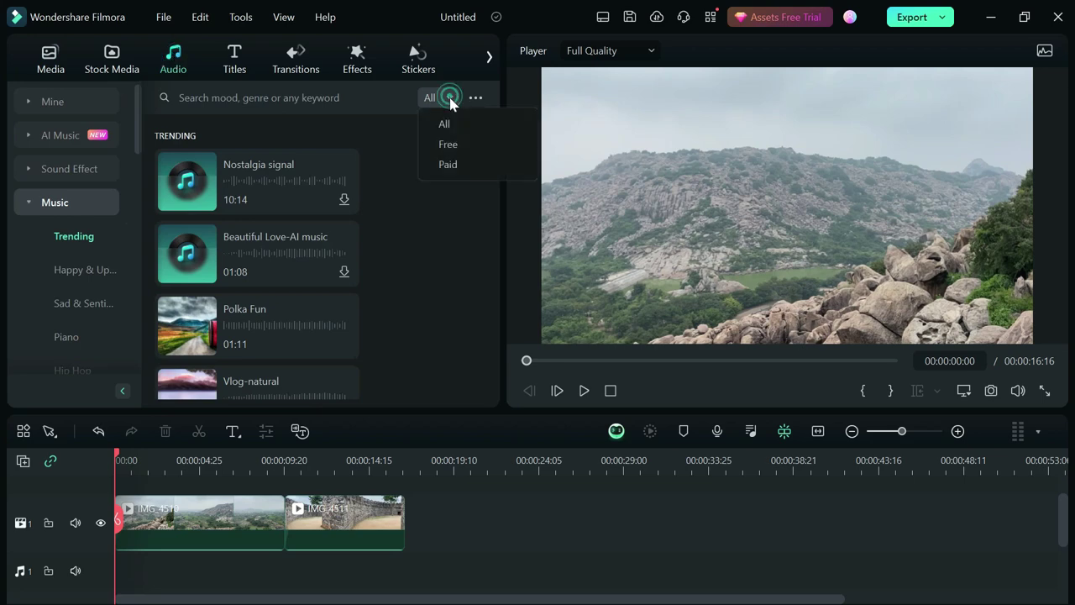
pyautogui.click(454, 143)
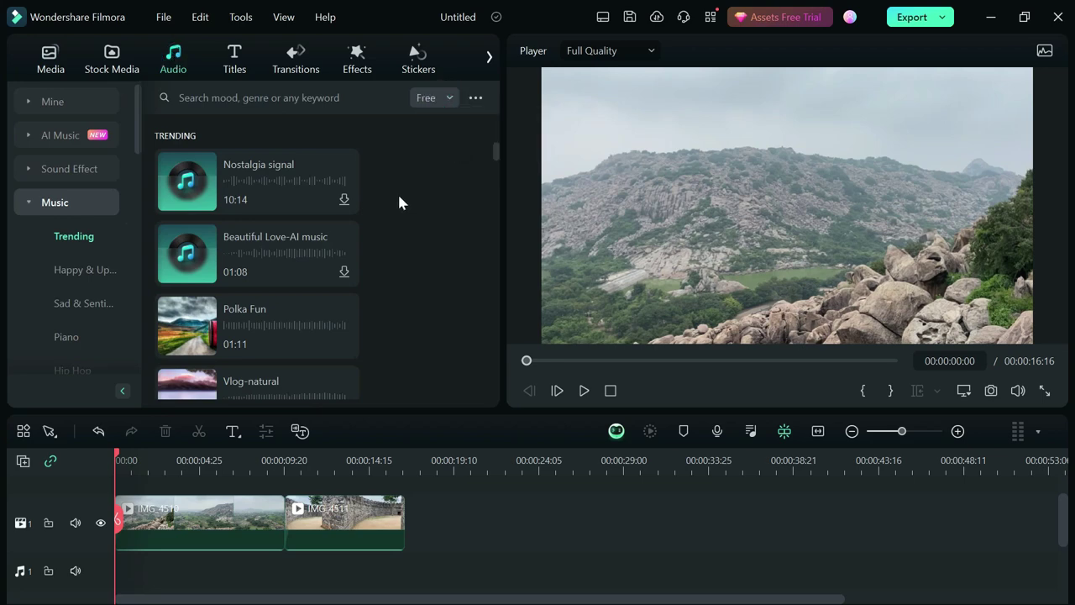
# Step: Preview the music tracks Wandering Trip, Wonderful wedding and Vlog-natural from the trending list
pyautogui.moveTo(497, 151)
pyautogui.mouseDown()
pyautogui.moveTo(501, 166)
pyautogui.moveTo(507, 141)
pyautogui.mouseUp()
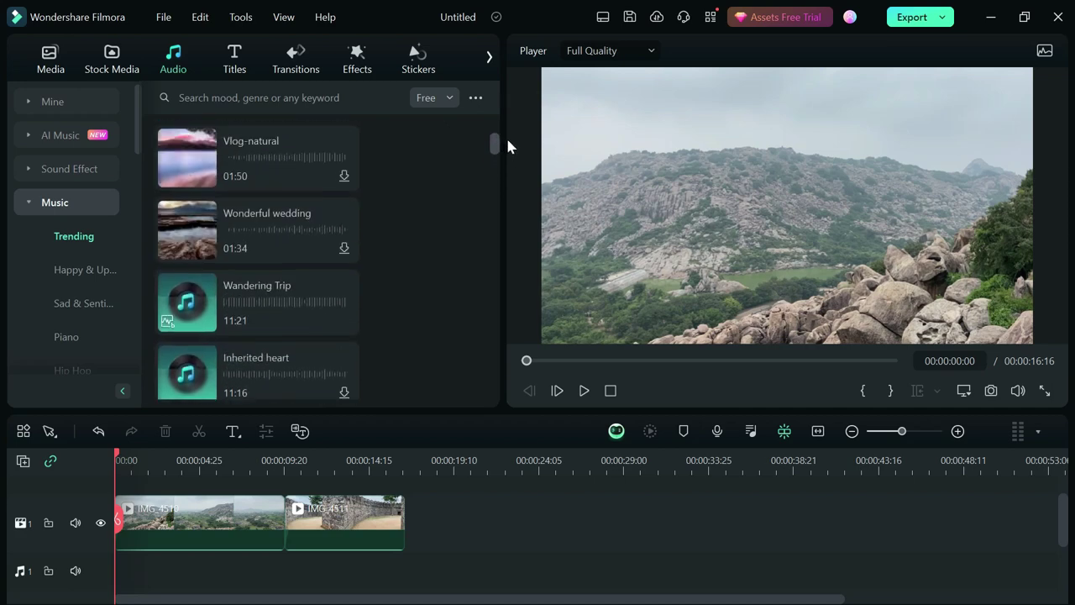
pyautogui.click(187, 303)
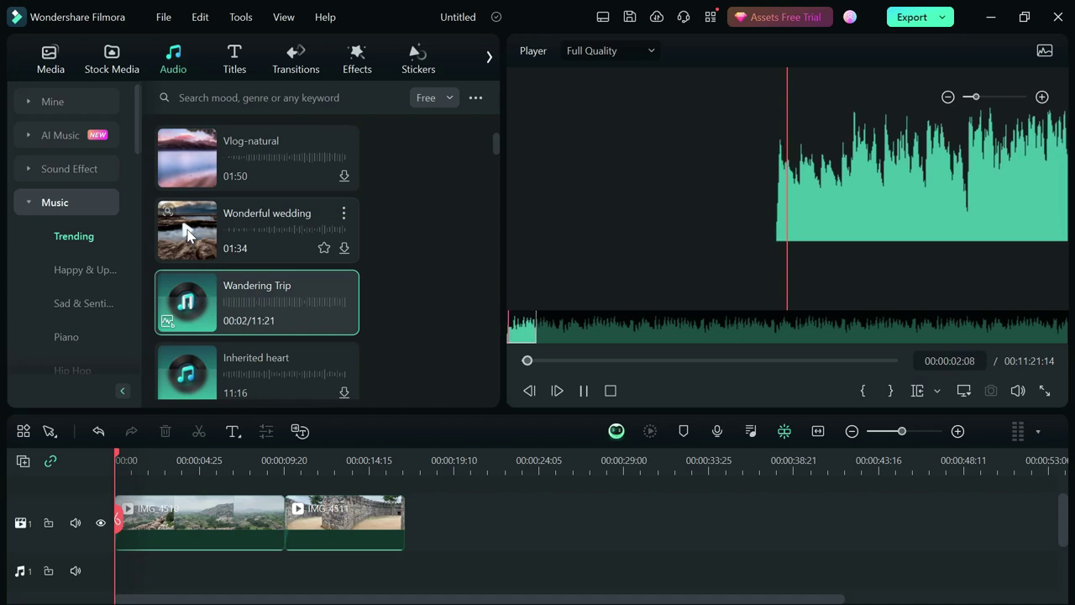
pyautogui.click(186, 234)
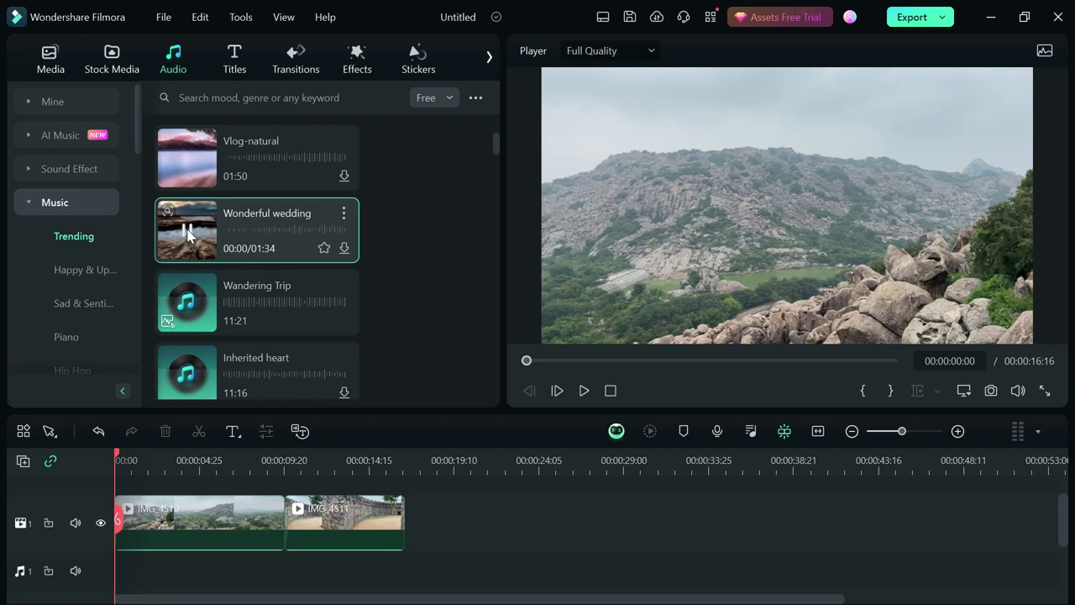
pyautogui.click(186, 158)
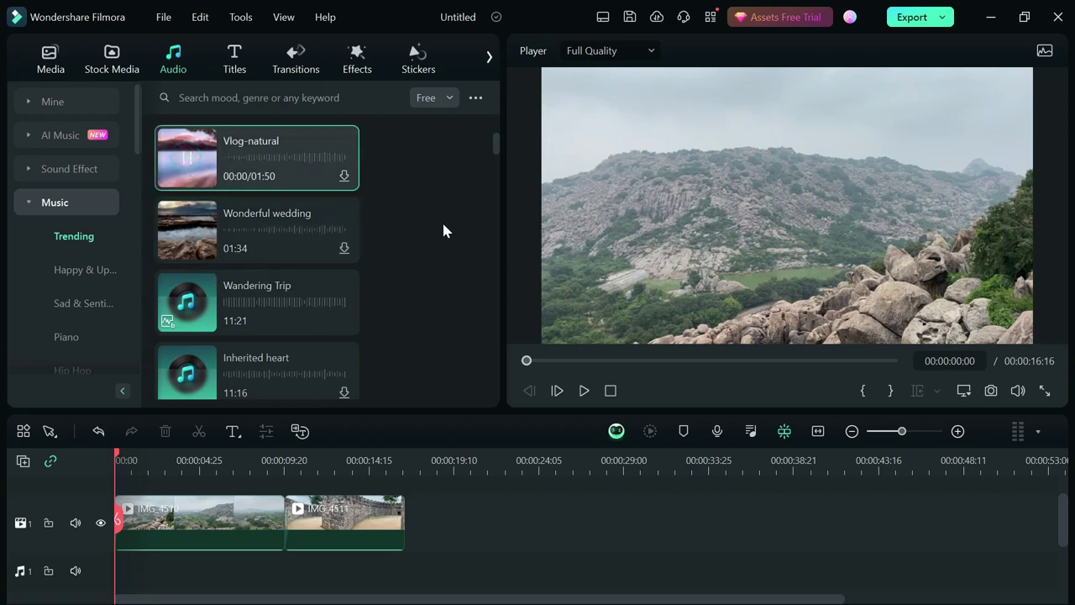
# Step: Preview Vlog-natural once more, and place the Wandering Trip music on the audio track at the start of the timeline
pyautogui.moveTo(240, 160); pyautogui.dragTo(276, 152)
pyautogui.click(188, 153)
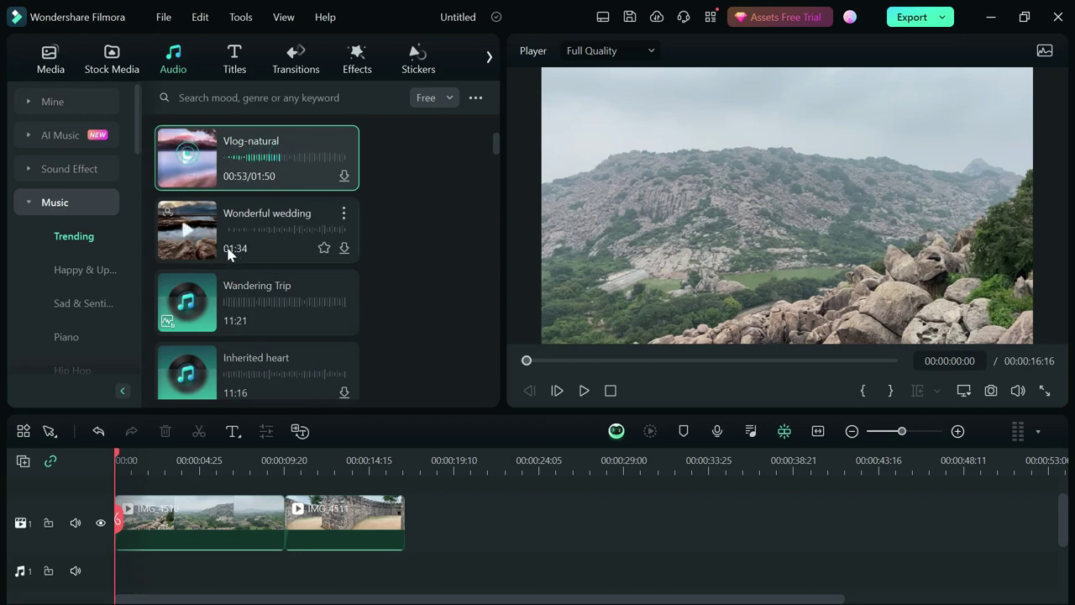
pyautogui.click(260, 303)
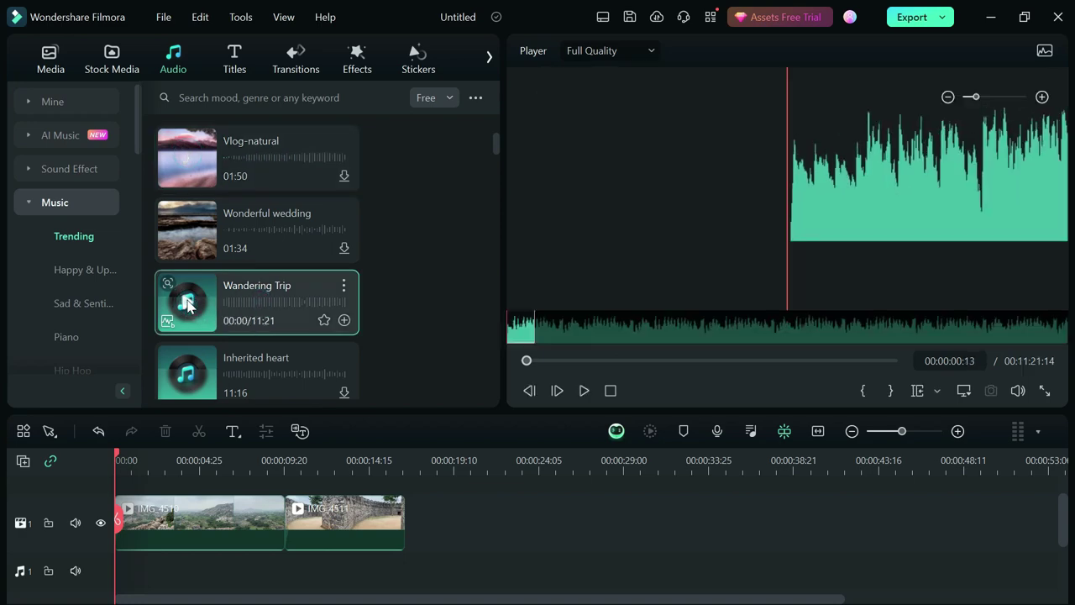
pyautogui.click(239, 303)
pyautogui.moveTo(307, 306); pyautogui.dragTo(107, 571)
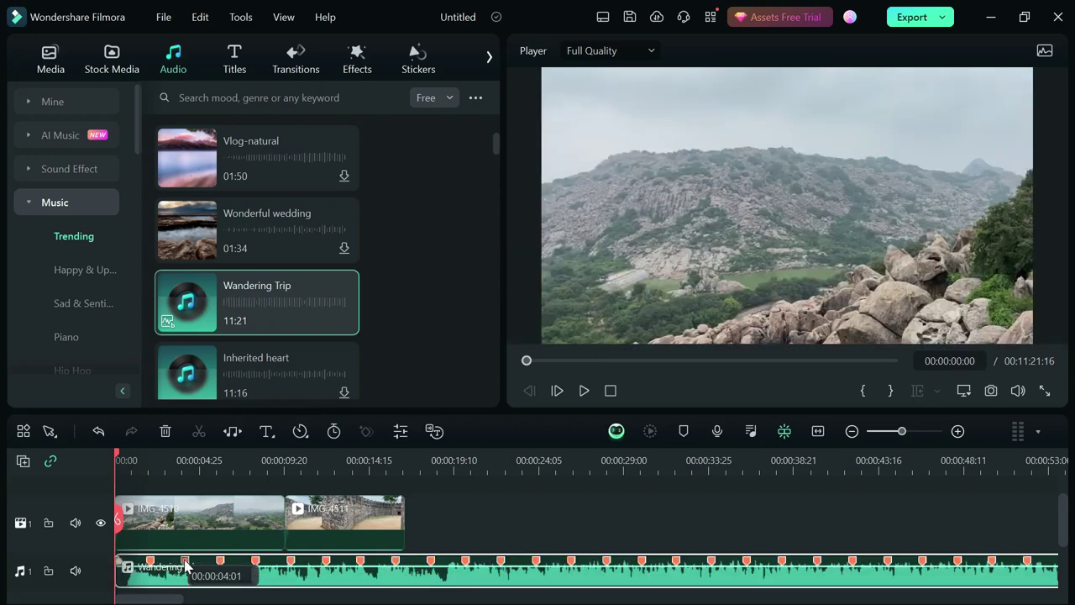
# Step: Split the Wandering Trip music at 00:00:16:13, at the end of the IMG_4511 clip, and delete the remainder
pyautogui.moveTo(126, 458); pyautogui.dragTo(335, 466)
pyautogui.moveTo(380, 475); pyautogui.dragTo(403, 478)
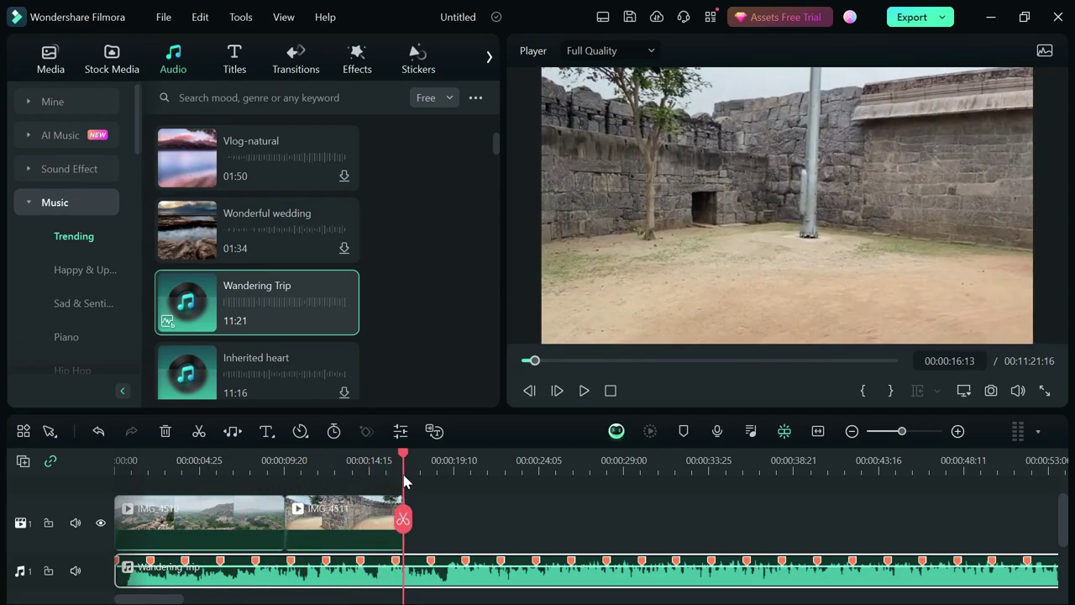
pyautogui.click(403, 521)
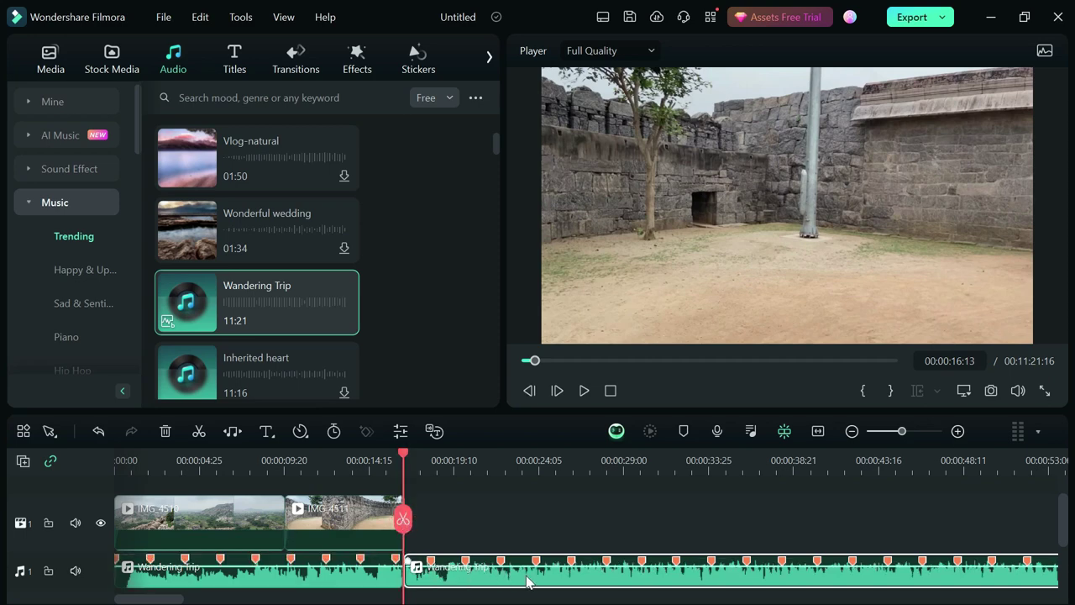
pyautogui.click(165, 431)
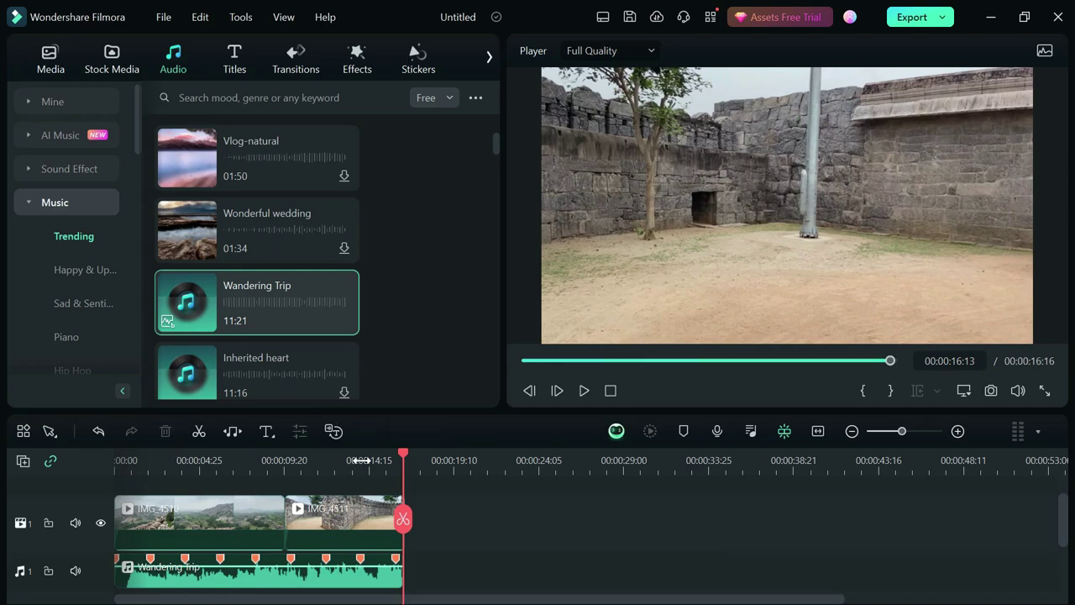
# Step: Play the video with its music from the beginning and return the playhead to the start of the timeline
pyautogui.moveTo(404, 458); pyautogui.dragTo(90, 511)
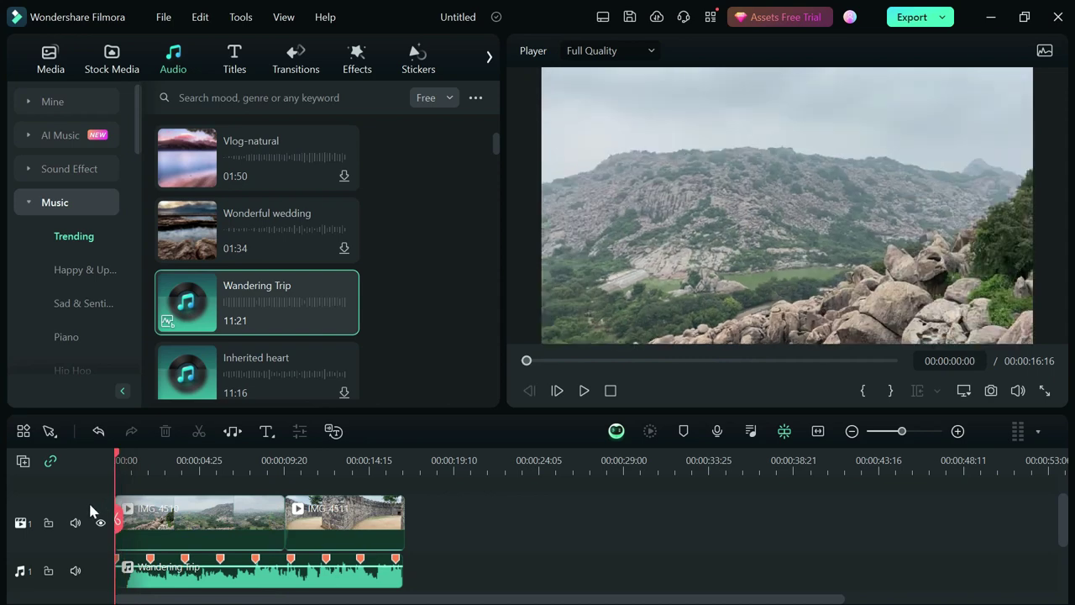
pyautogui.click(580, 391)
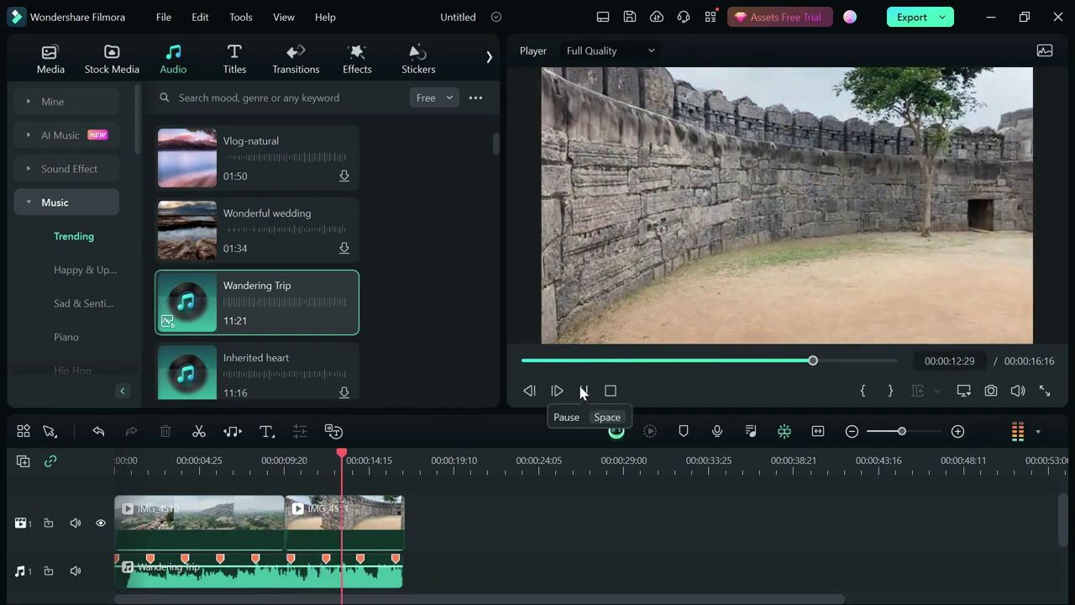
pyautogui.click(580, 390)
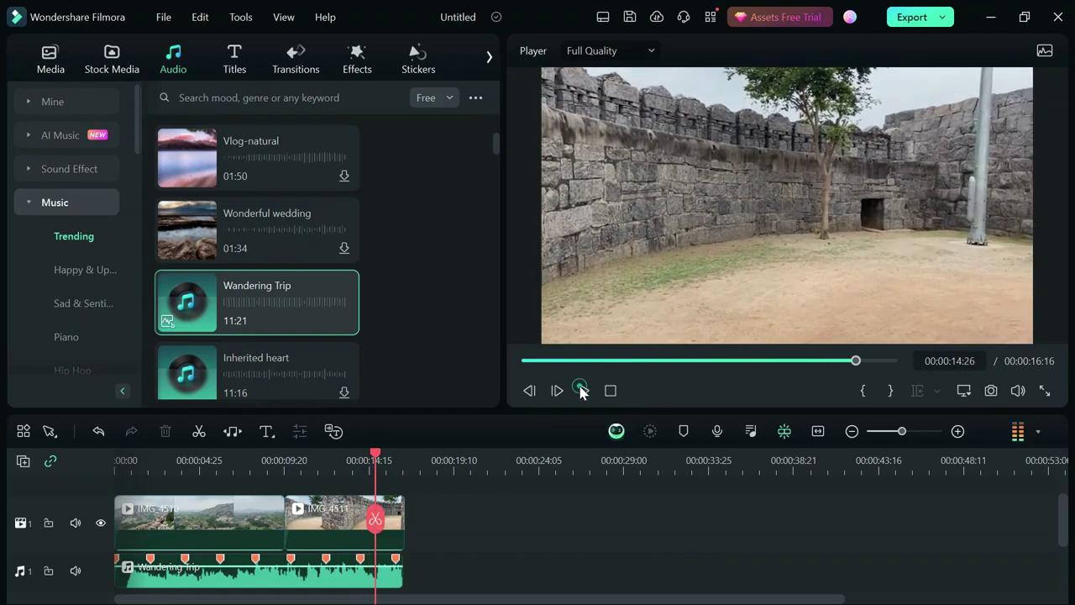
pyautogui.moveTo(377, 460); pyautogui.dragTo(105, 516)
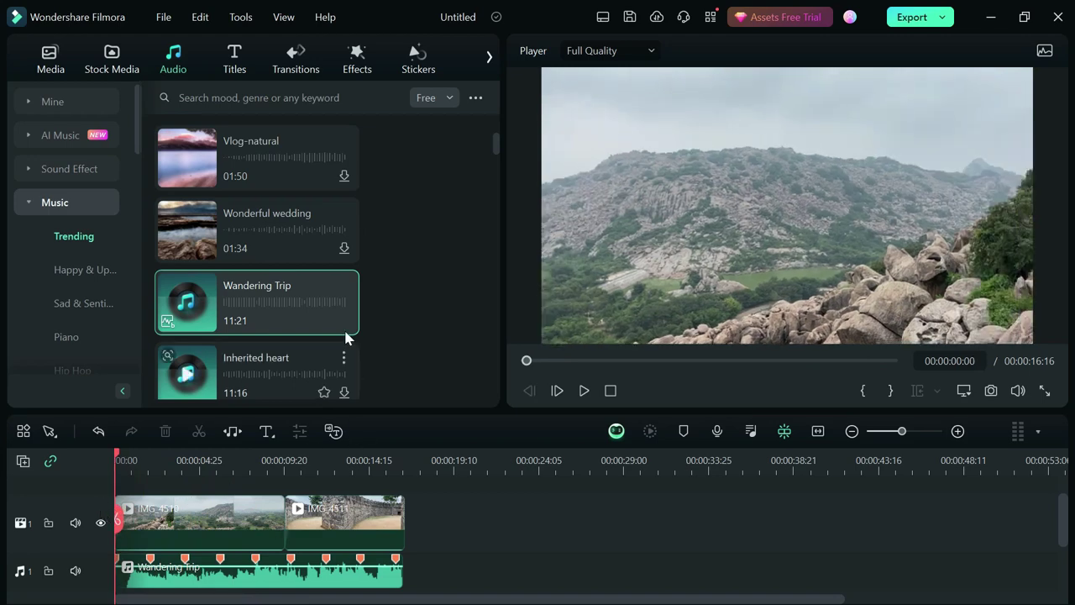
# Step: Open the transitions library and filter it to Free transitions
pyautogui.click(293, 59)
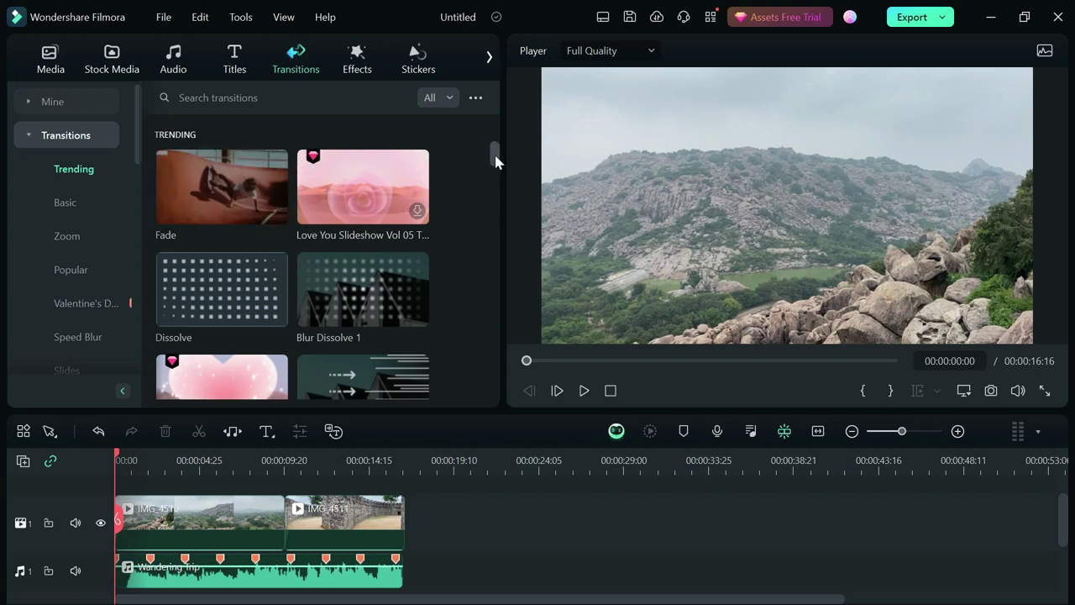
pyautogui.click(449, 98)
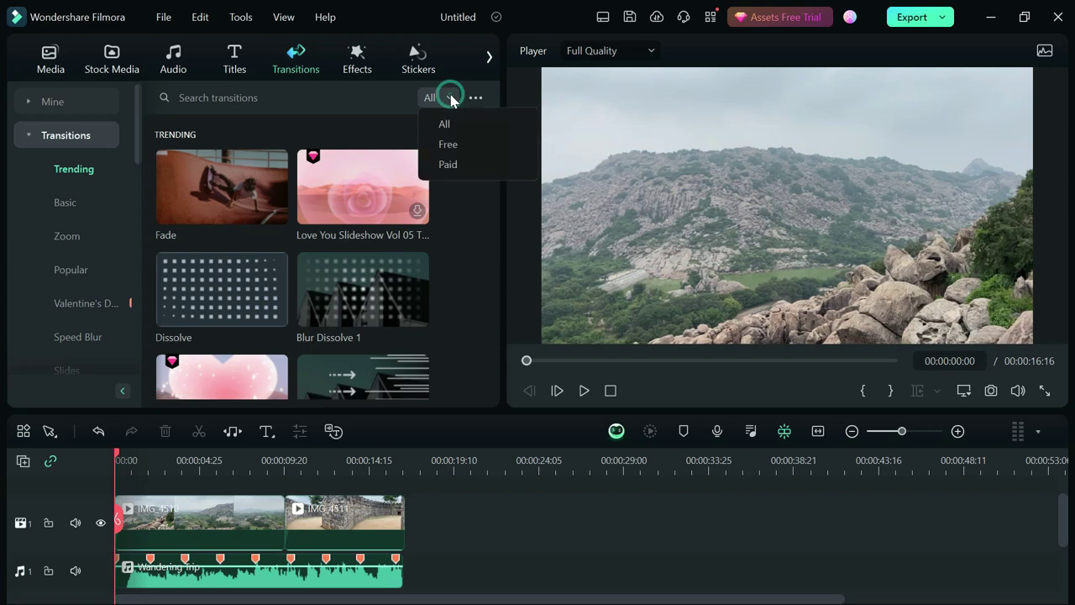
pyautogui.click(459, 147)
pyautogui.moveTo(494, 151); pyautogui.dragTo(496, 126)
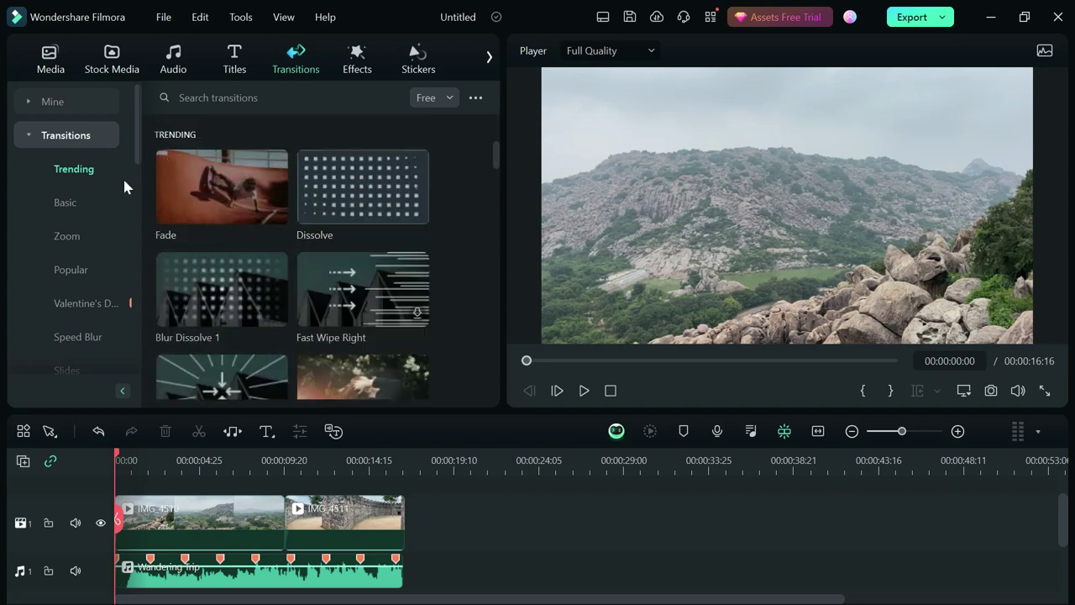
# Step: Browse the Basic and Zoom transition categories and return to the Trending ones
pyautogui.moveTo(132, 144)
pyautogui.mouseDown()
pyautogui.moveTo(144, 348)
pyautogui.moveTo(136, 126)
pyautogui.mouseUp()
pyautogui.click(89, 204)
pyautogui.click(88, 230)
pyautogui.click(90, 172)
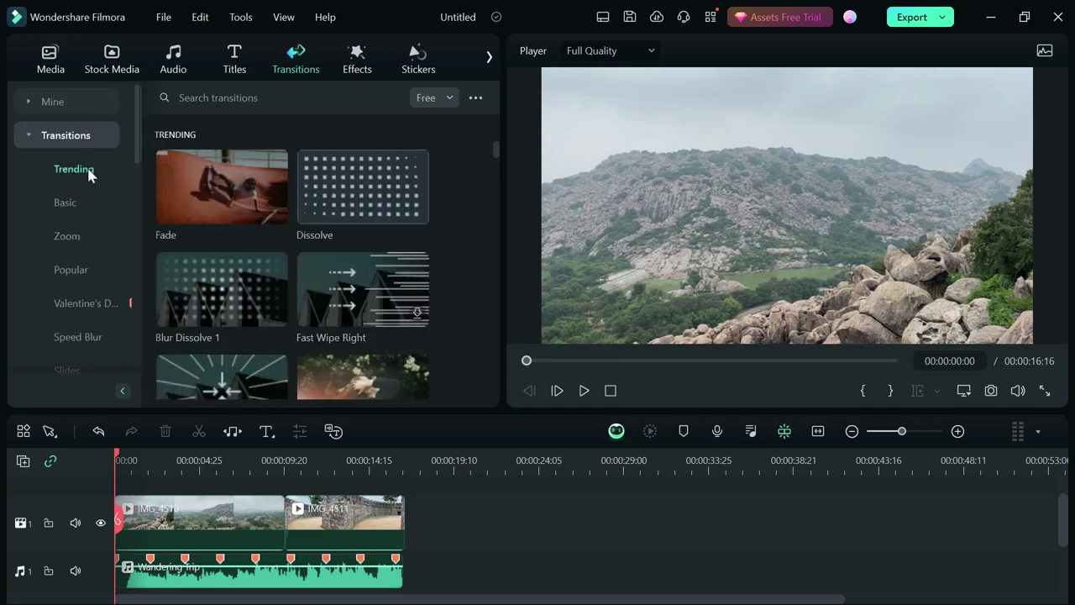
pyautogui.click(84, 233)
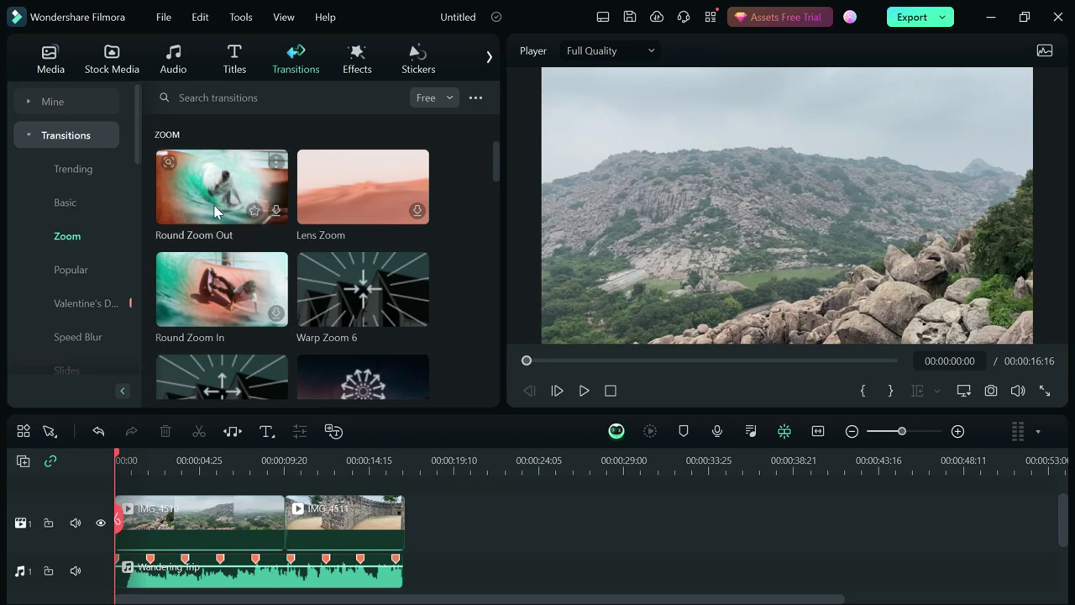
pyautogui.click(101, 176)
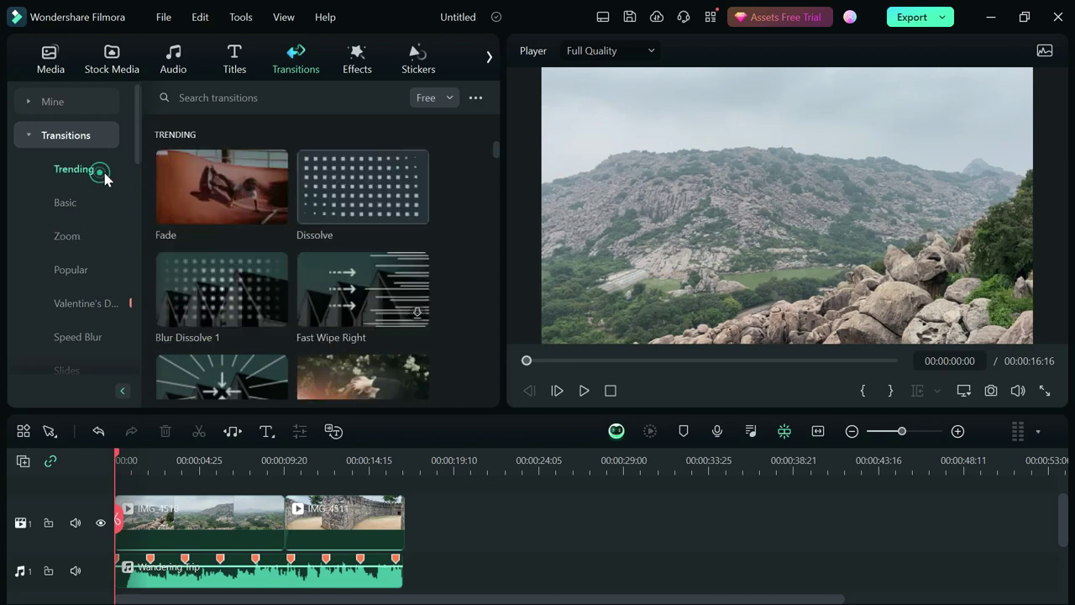
# Step: Place the Cinematic Digital Slideshow transition between the IMG_4510 and IMG_4511 clips and shorten it to about 2 seconds
pyautogui.scroll(-3, 385, 224)
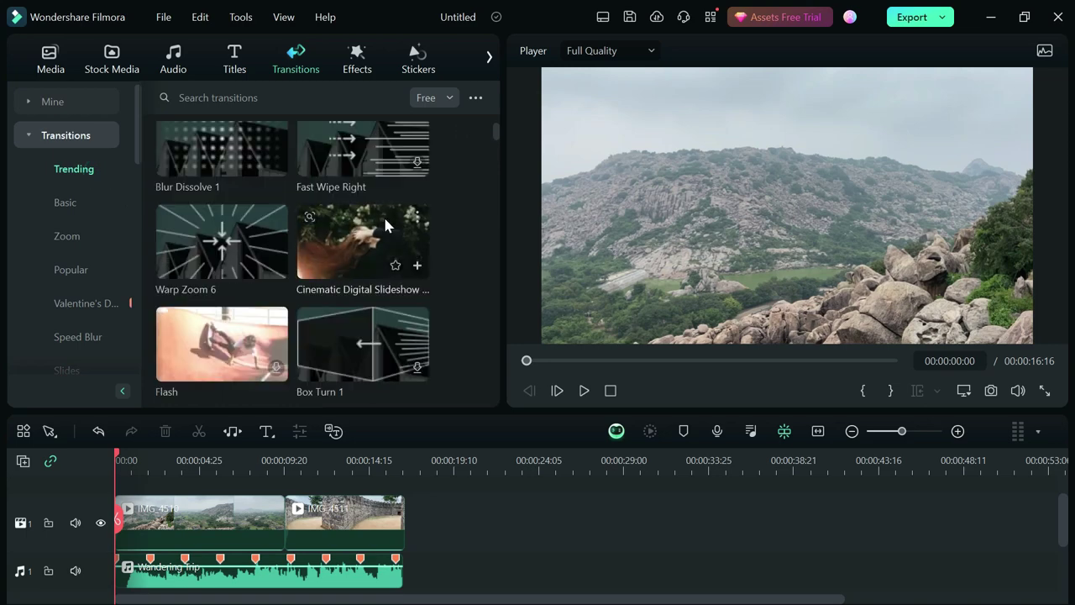
pyautogui.moveTo(386, 224); pyautogui.dragTo(344, 529)
pyautogui.moveTo(222, 467)
pyautogui.mouseDown()
pyautogui.moveTo(331, 467)
pyautogui.moveTo(221, 471)
pyautogui.moveTo(248, 483)
pyautogui.moveTo(351, 479)
pyautogui.moveTo(211, 474)
pyautogui.mouseUp()
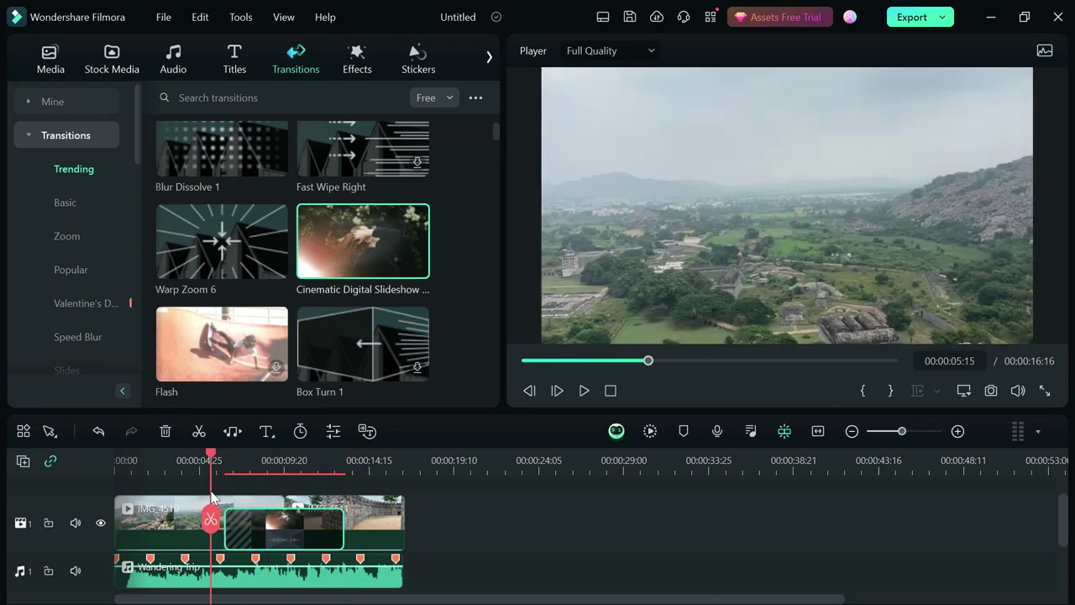
pyautogui.moveTo(339, 533); pyautogui.dragTo(304, 524)
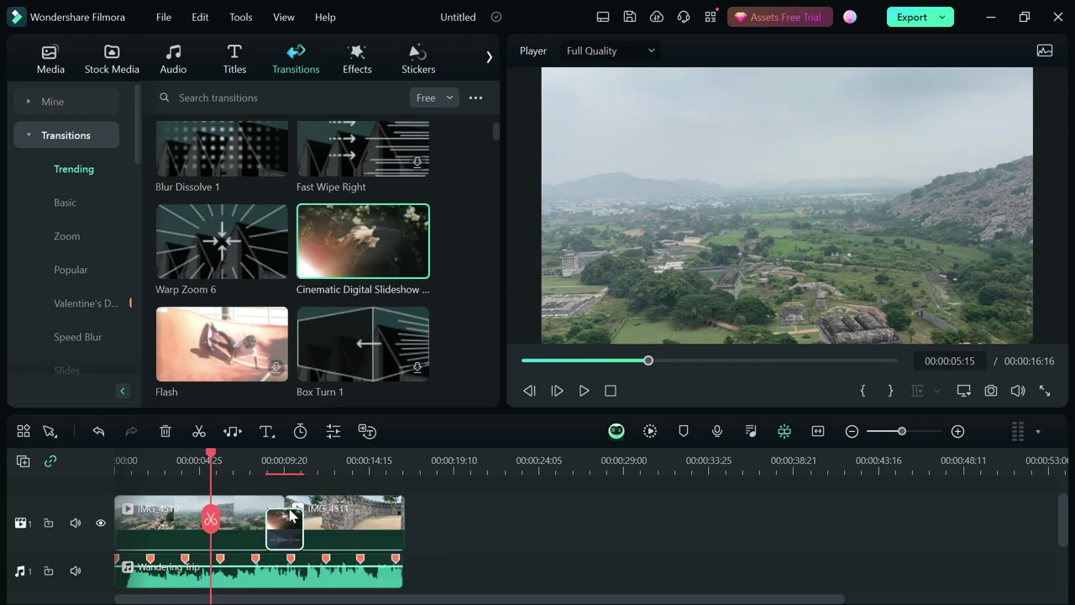
# Step: Play the video through the new transition and return the playhead to the start of the timeline
pyautogui.moveTo(211, 458); pyautogui.dragTo(401, 465)
pyautogui.click(584, 390)
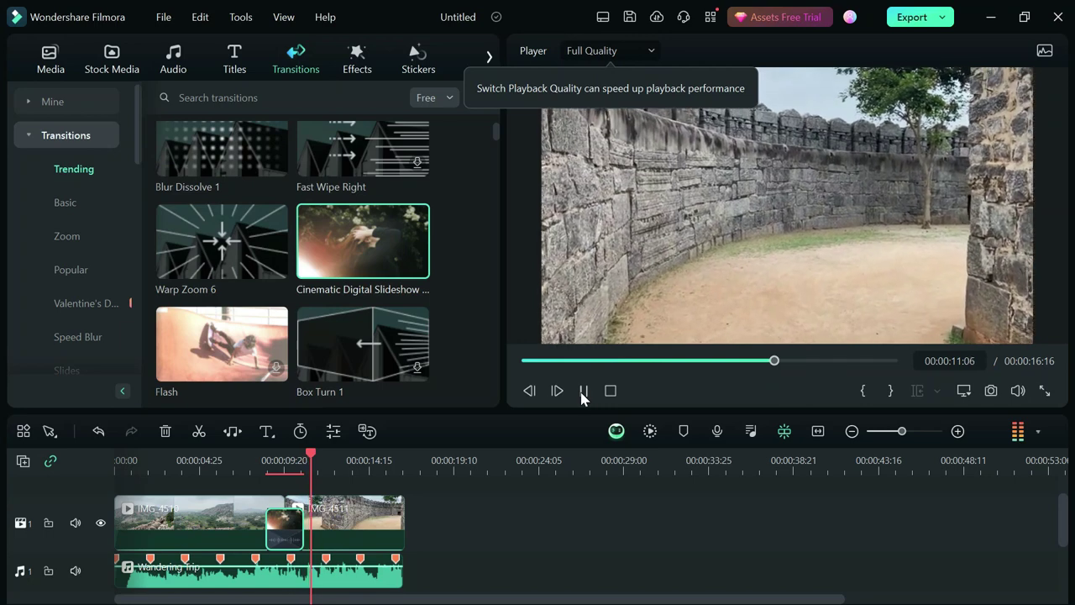
pyautogui.click(584, 391)
pyautogui.moveTo(347, 459); pyautogui.dragTo(144, 458)
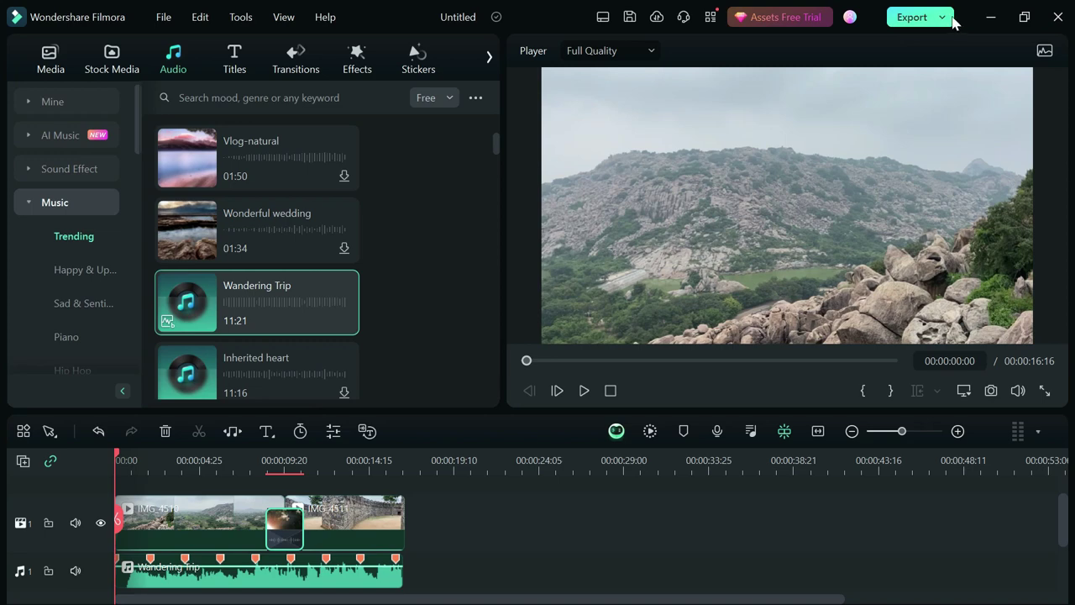
# Step: Open the YouTube export settings and review the title, quality, description, category, tags, privacy and encoding options
pyautogui.click(943, 18)
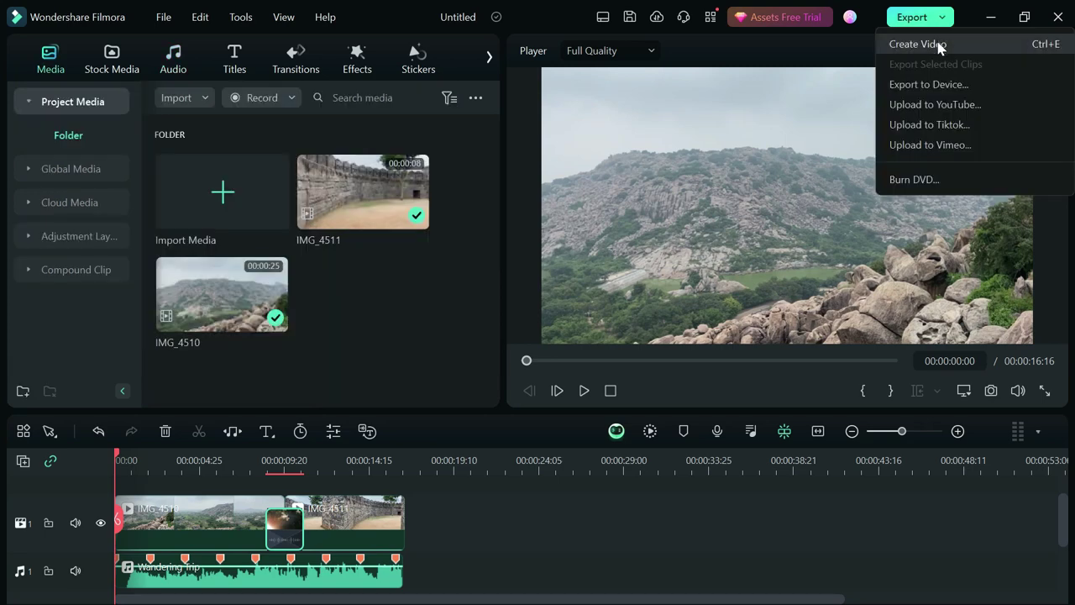
pyautogui.click(997, 105)
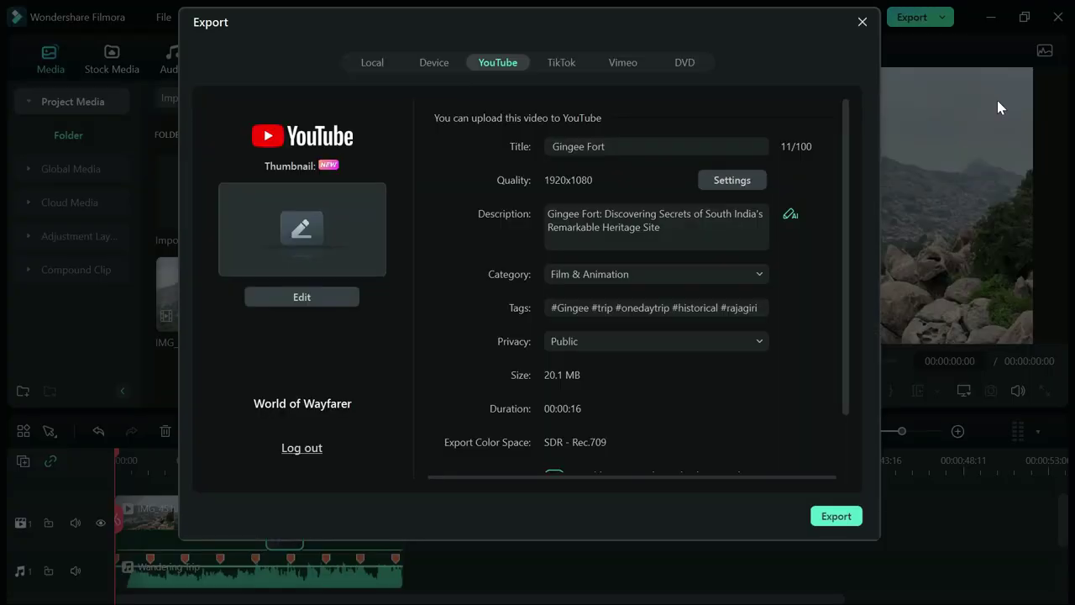
pyautogui.click(605, 146)
pyautogui.click(679, 236)
pyautogui.click(844, 267)
pyautogui.moveTo(844, 267); pyautogui.dragTo(840, 229)
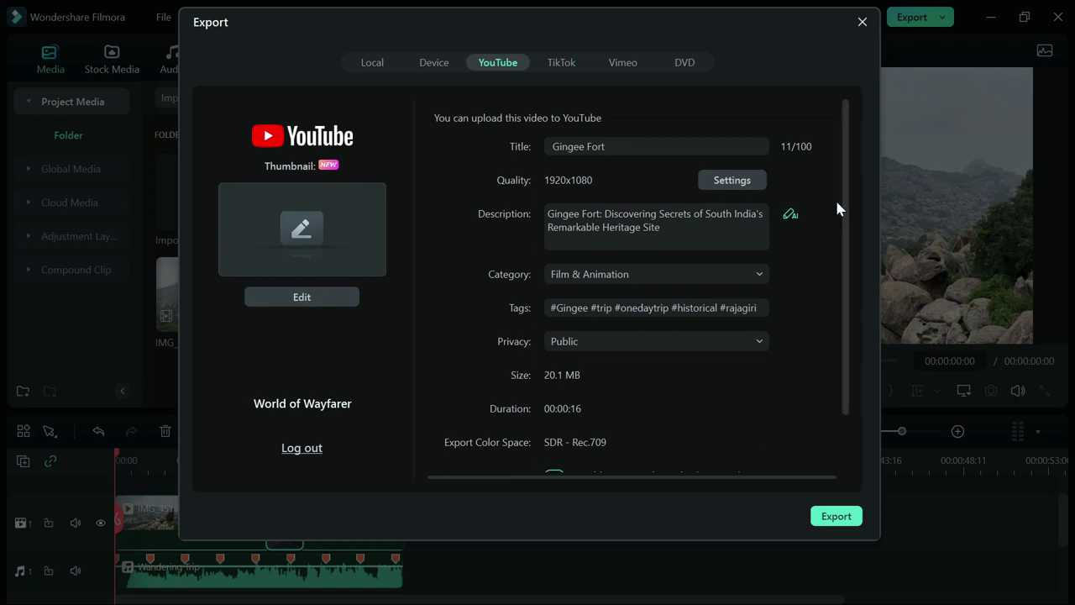
pyautogui.scroll(-2, 847, 238)
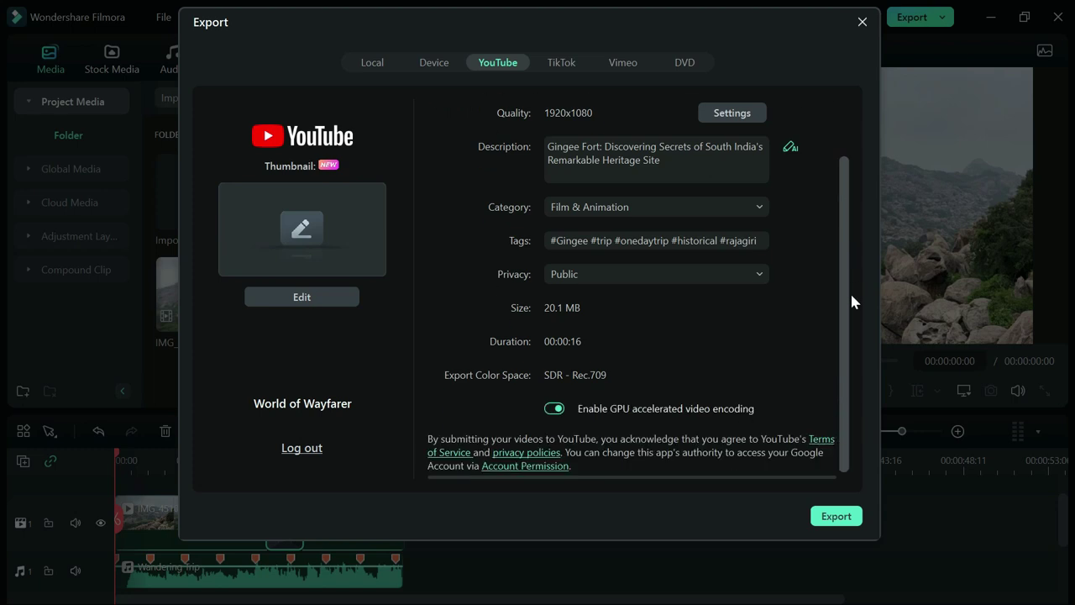
pyautogui.scroll(2, 850, 292)
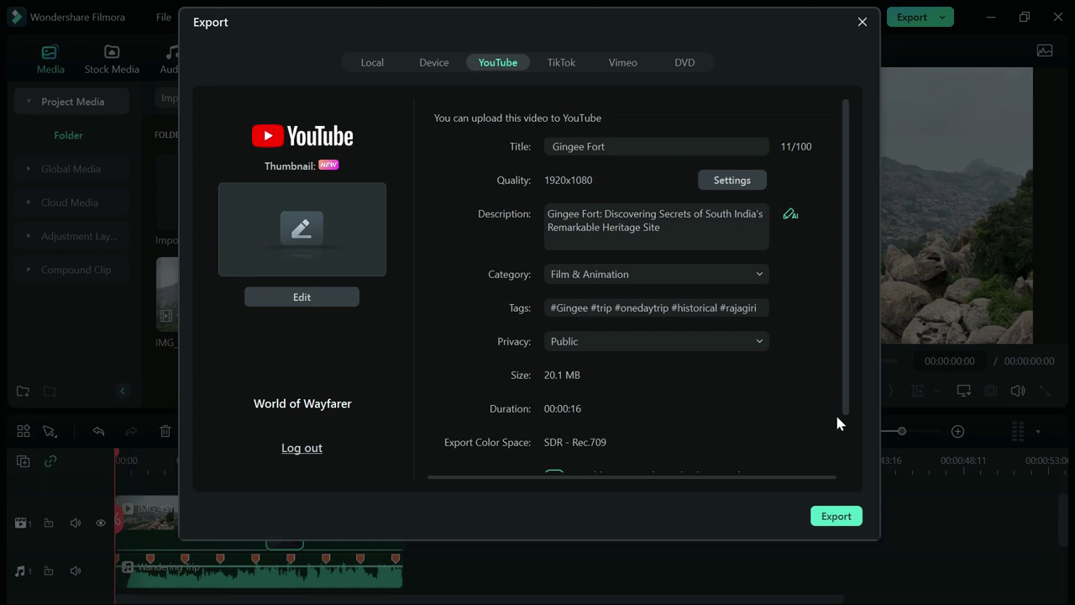
# Step: Switch to a local export, name the file Travelvlog and set the Test folder on the Desktop as its save location
pyautogui.click(377, 61)
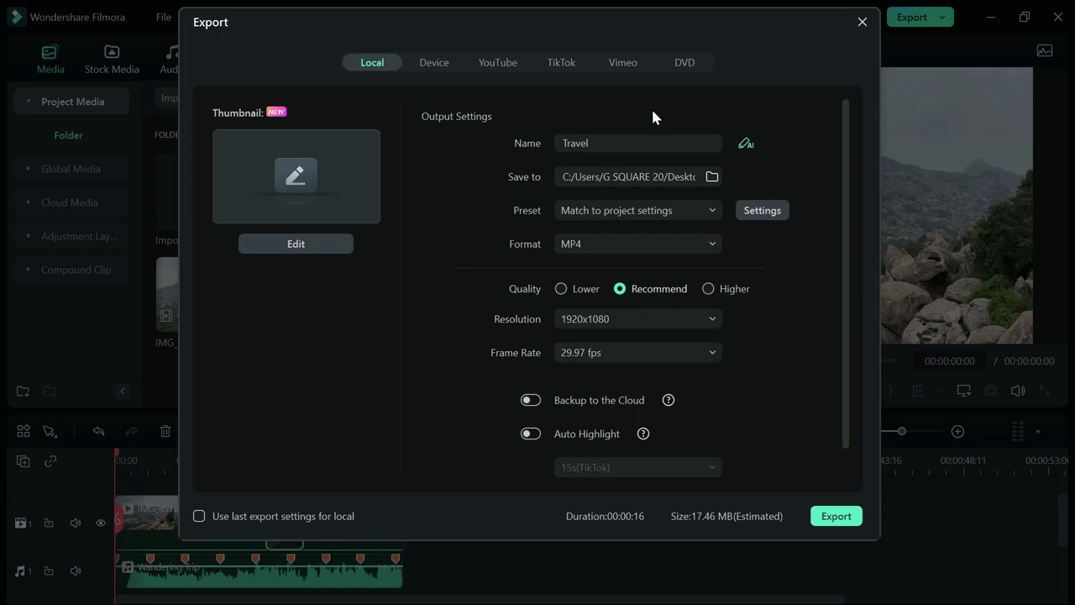
pyautogui.click(621, 143)
pyautogui.doubleClick(621, 143)
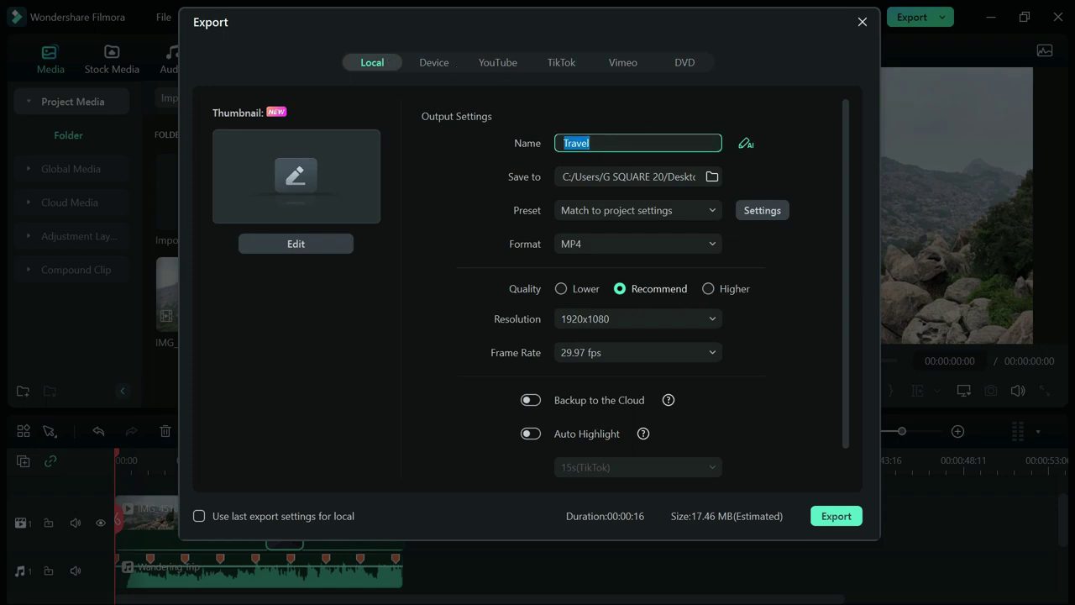
pyautogui.write('t')
pyautogui.click(712, 176)
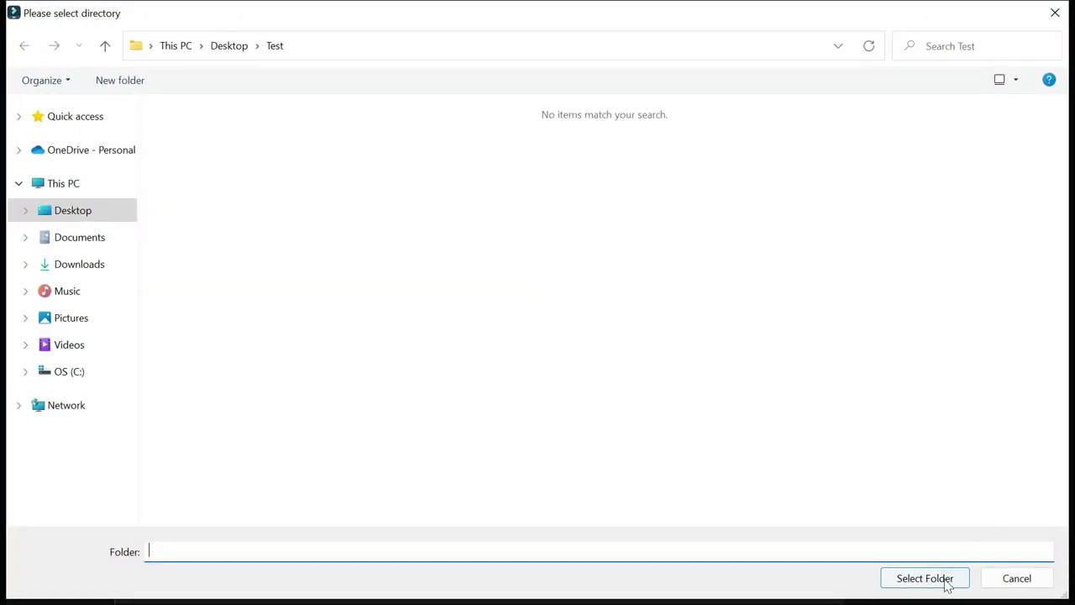
pyautogui.click(947, 586)
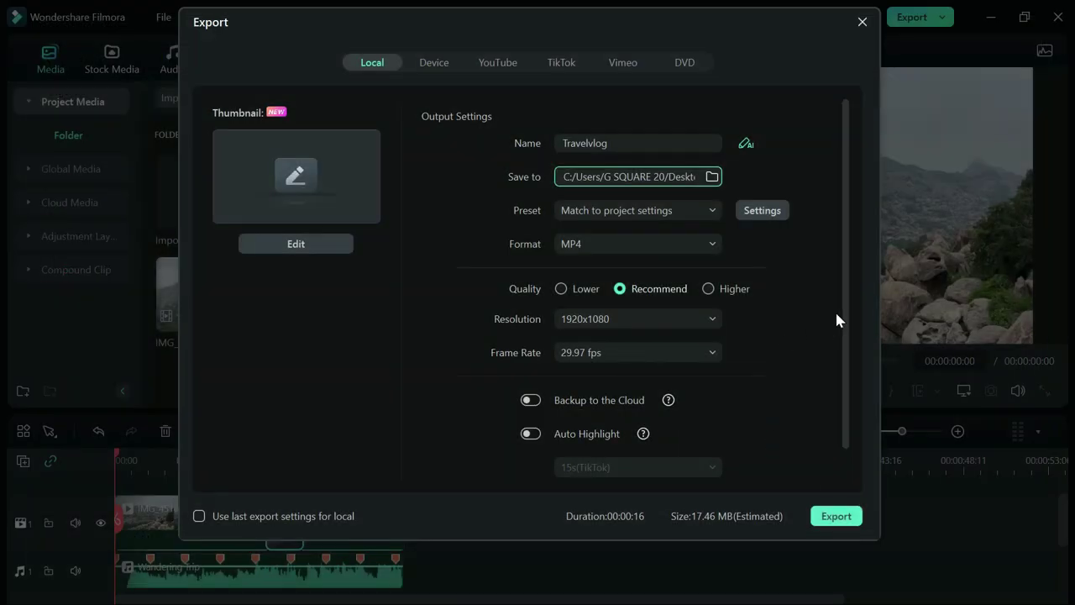
# Step: Open the thumbnail settings and choose the video frame at the start of the fort-wall clip for editing
pyautogui.scroll(-1, 845, 272)
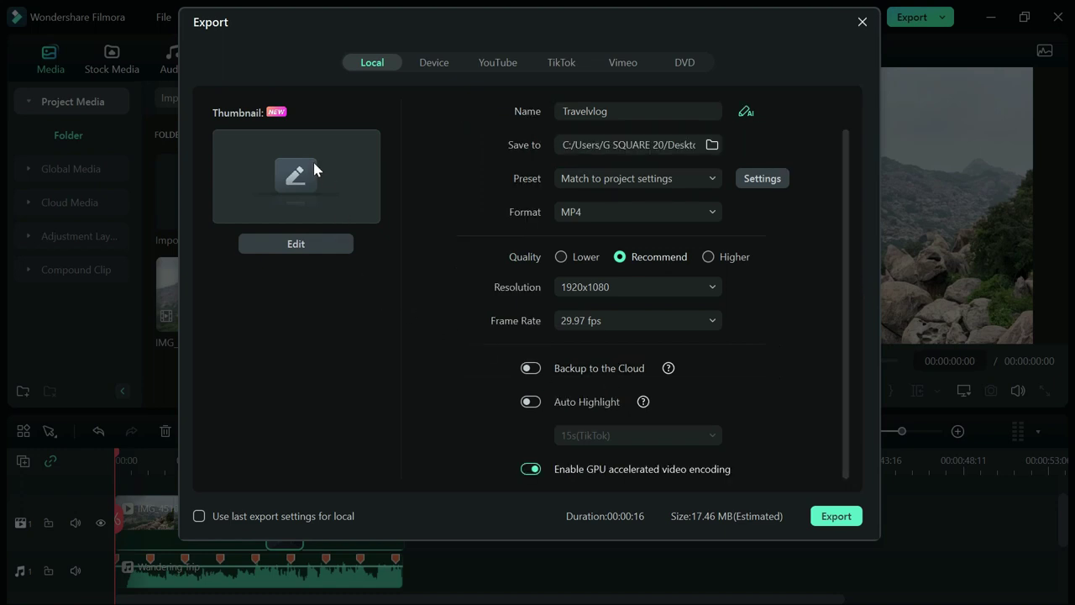
pyautogui.click(304, 244)
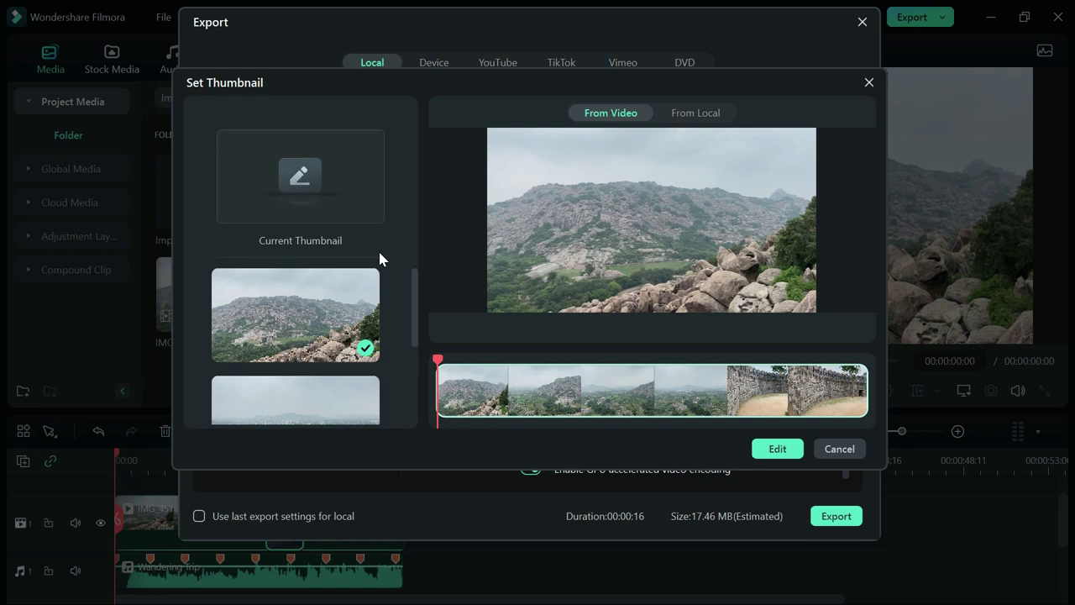
pyautogui.moveTo(416, 278); pyautogui.dragTo(412, 373)
pyautogui.scroll(4, 393, 306)
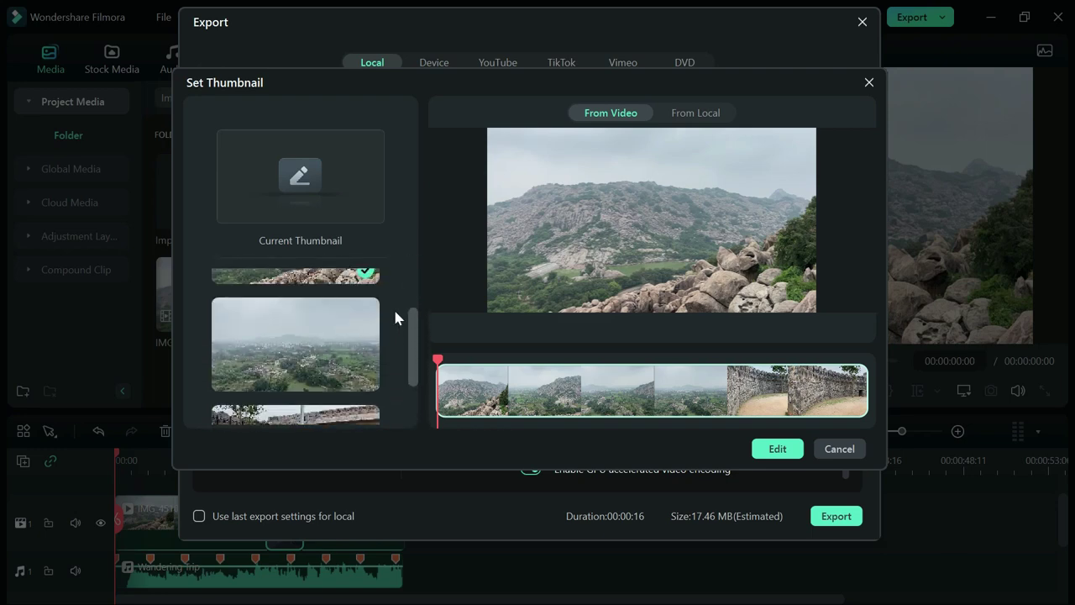
pyautogui.scroll(-3, 413, 339)
pyautogui.scroll(-2, 414, 351)
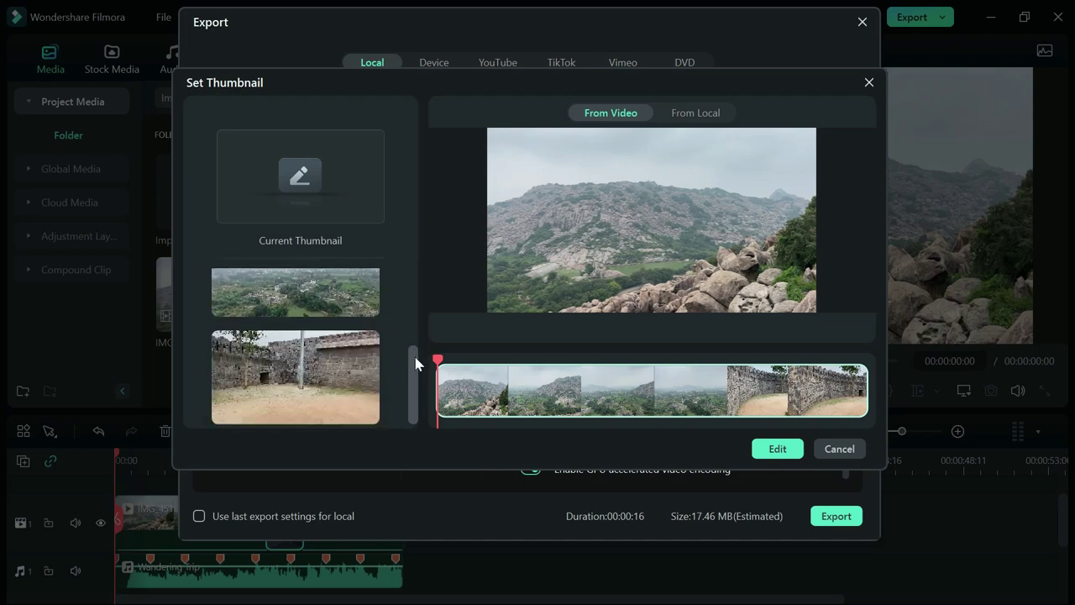
pyautogui.click(756, 392)
pyautogui.click(737, 399)
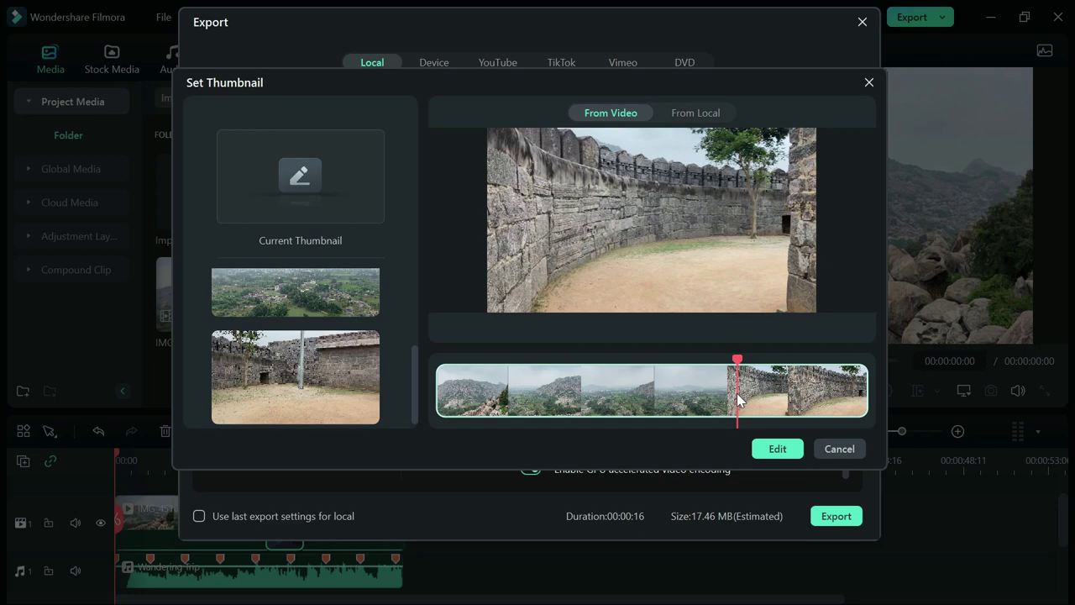
pyautogui.moveTo(739, 359); pyautogui.dragTo(730, 361)
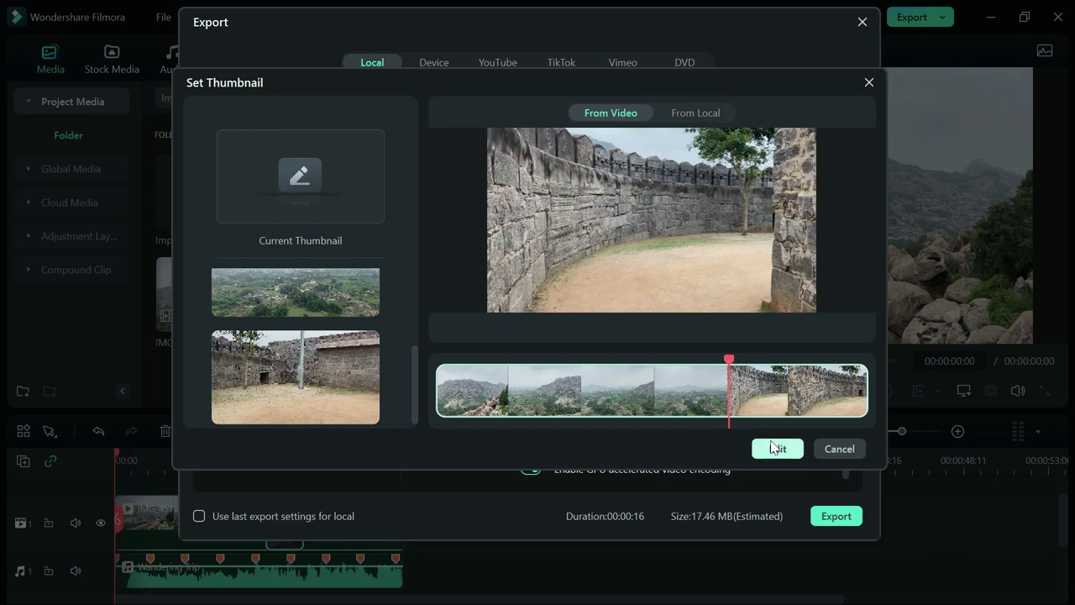
pyautogui.click(772, 447)
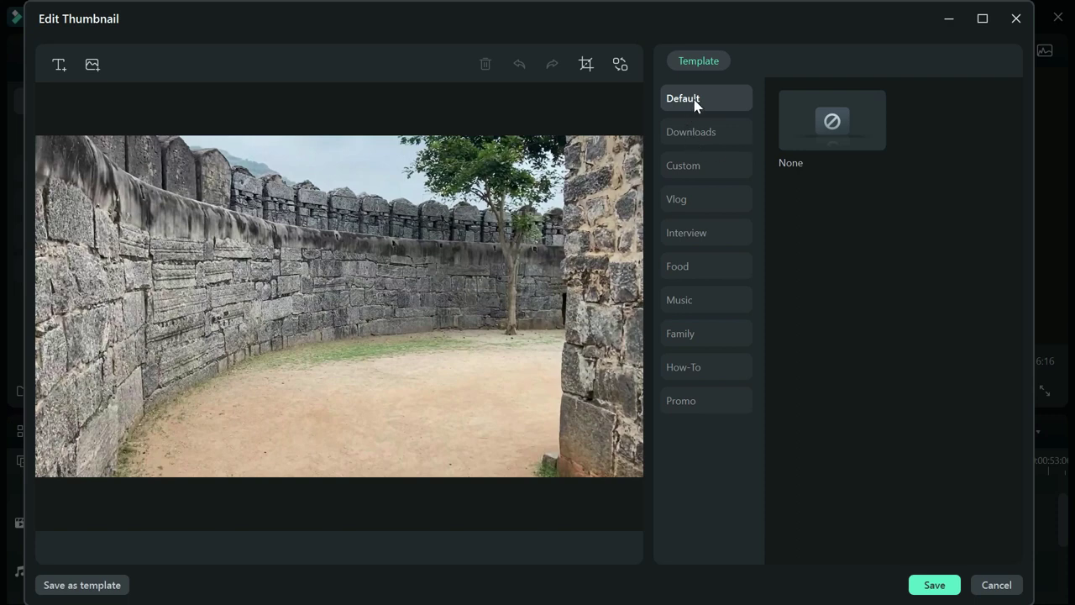
# Step: Add a title to the thumbnail that reads OLD FORT HISTORY
pyautogui.click(59, 66)
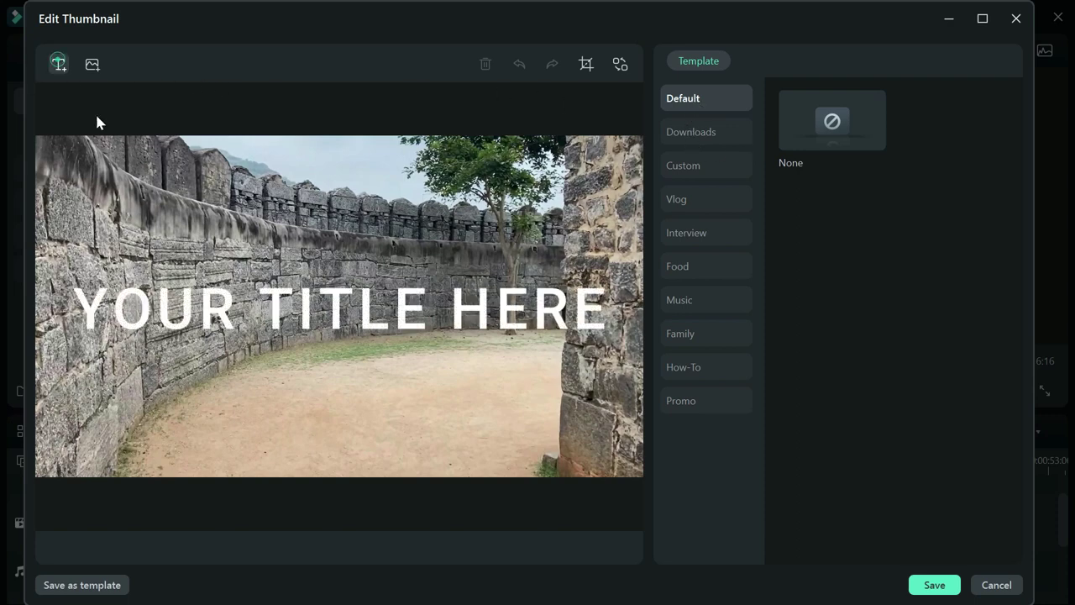
pyautogui.doubleClick(337, 310)
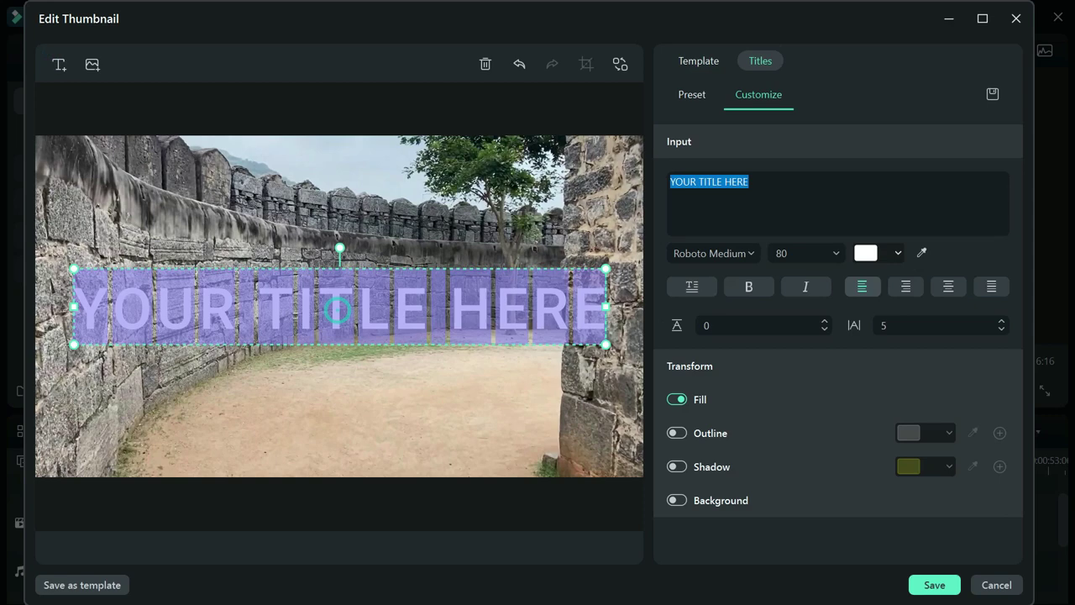
pyautogui.write('FORT hi')
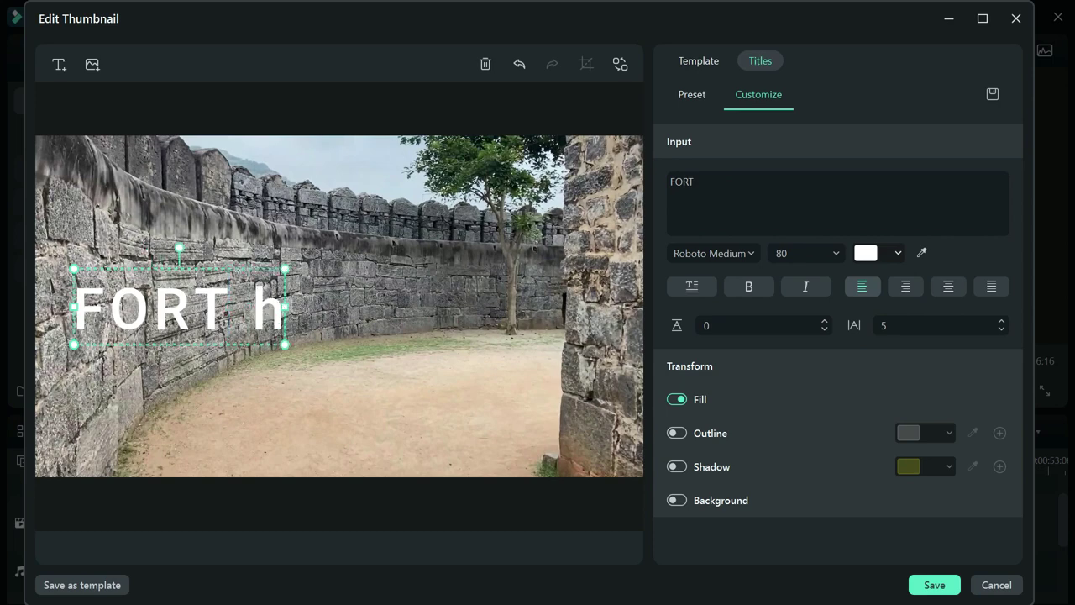
pyautogui.press('BackSpace')
pyautogui.press('BackSpace')
pyautogui.press('BackSpace')
pyautogui.press('BackSpace')
pyautogui.press('BackSpace')
pyautogui.press('BackSpace')
pyautogui.press('BackSpace')
pyautogui.write('FOR')
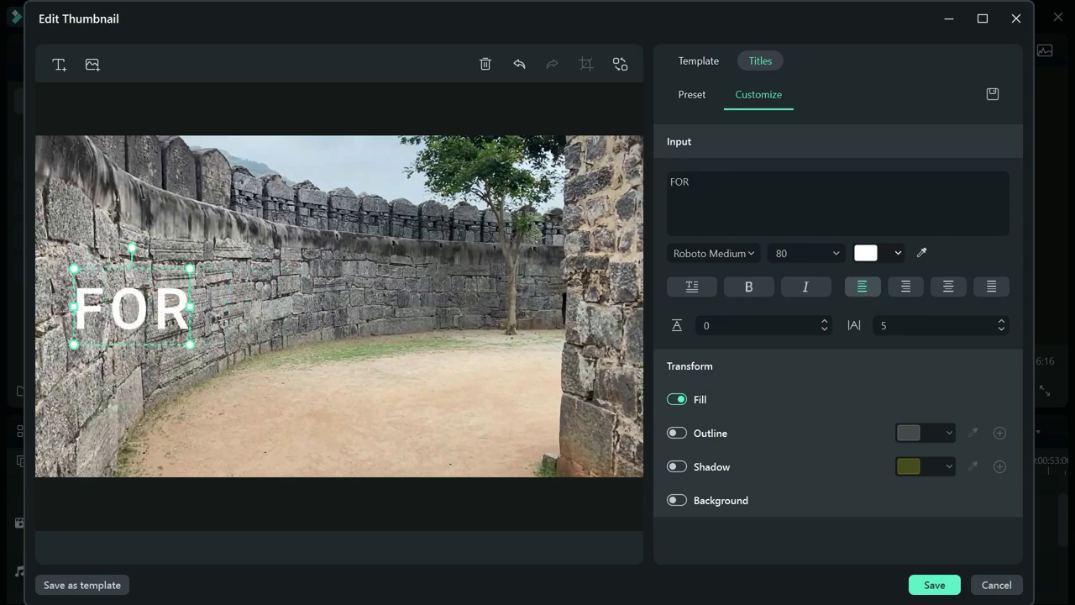
pyautogui.write('T HISTORY')
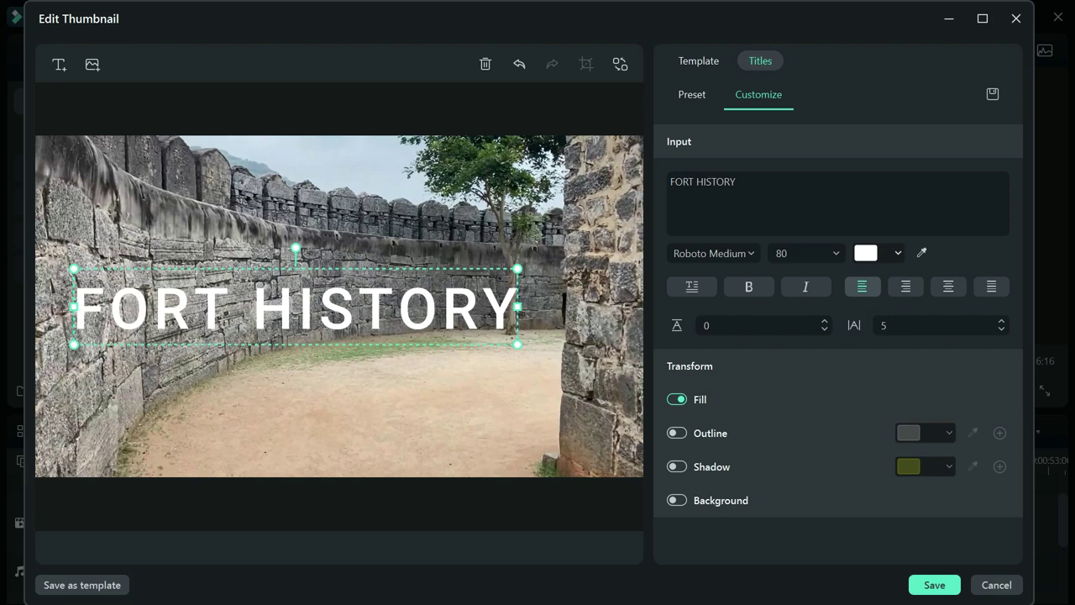
pyautogui.write('OLD')
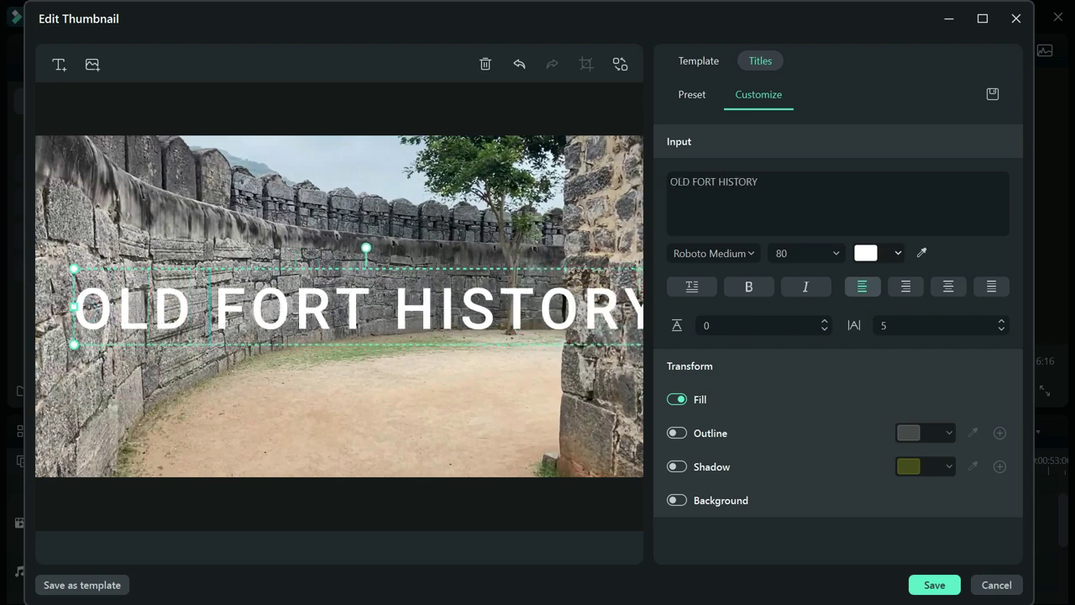
# Step: Set the whole title's character spacing to 0 and shift the title slightly toward the middle of the thumbnail
pyautogui.hotkey('ctrl', 'a')
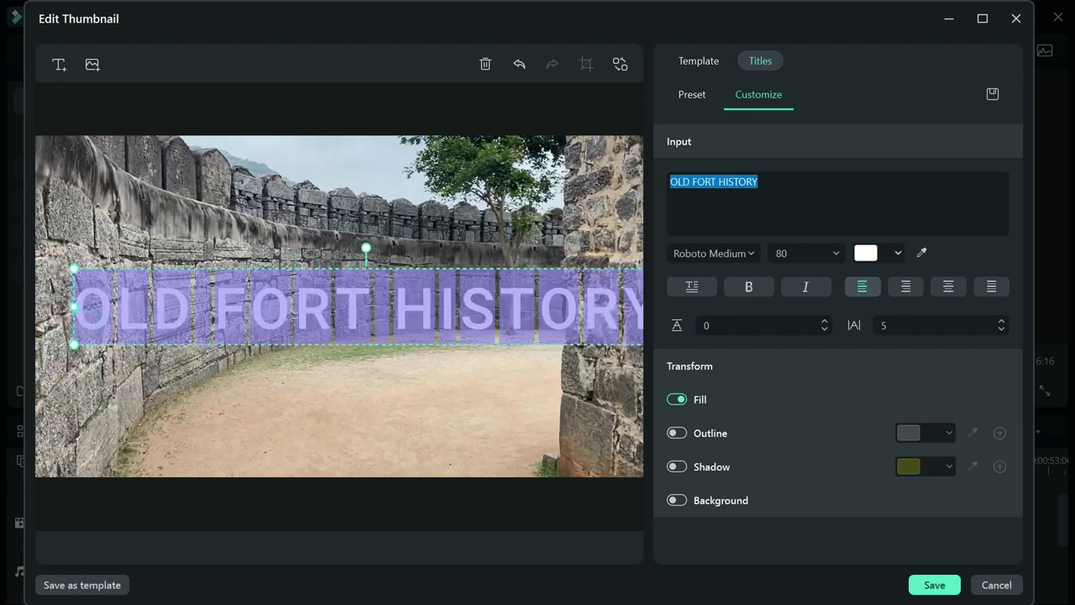
pyautogui.click(1003, 328)
pyautogui.click(1003, 328)
pyautogui.click(1003, 329)
pyautogui.click(1003, 329)
pyautogui.click(1003, 328)
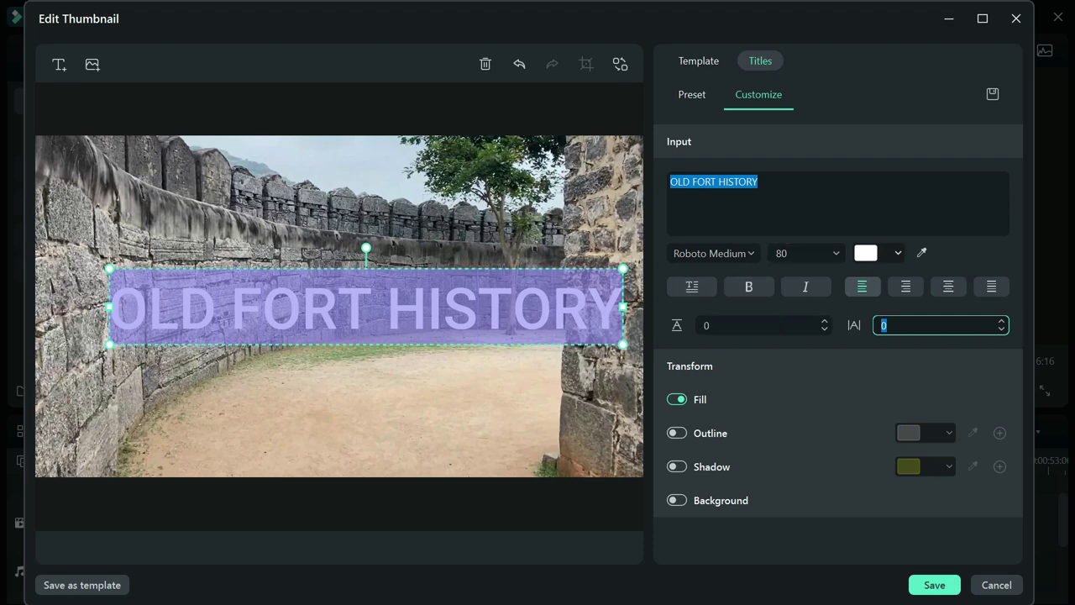
pyautogui.moveTo(577, 339); pyautogui.dragTo(559, 338)
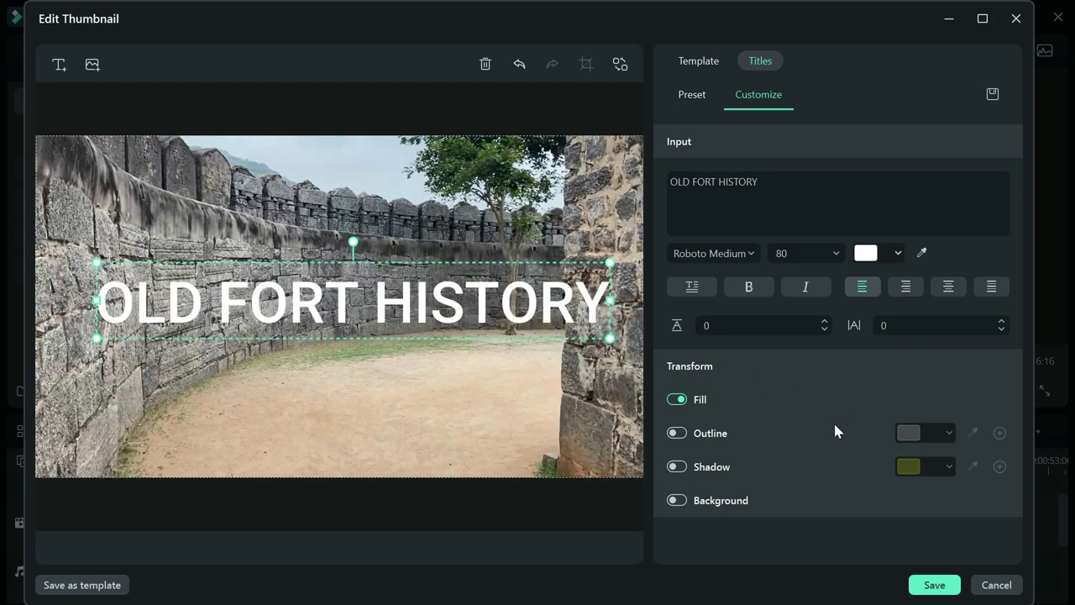
# Step: Turn on a color-fill background behind the title, trying pink, orange and lime green before settling on dark red
pyautogui.click(679, 501)
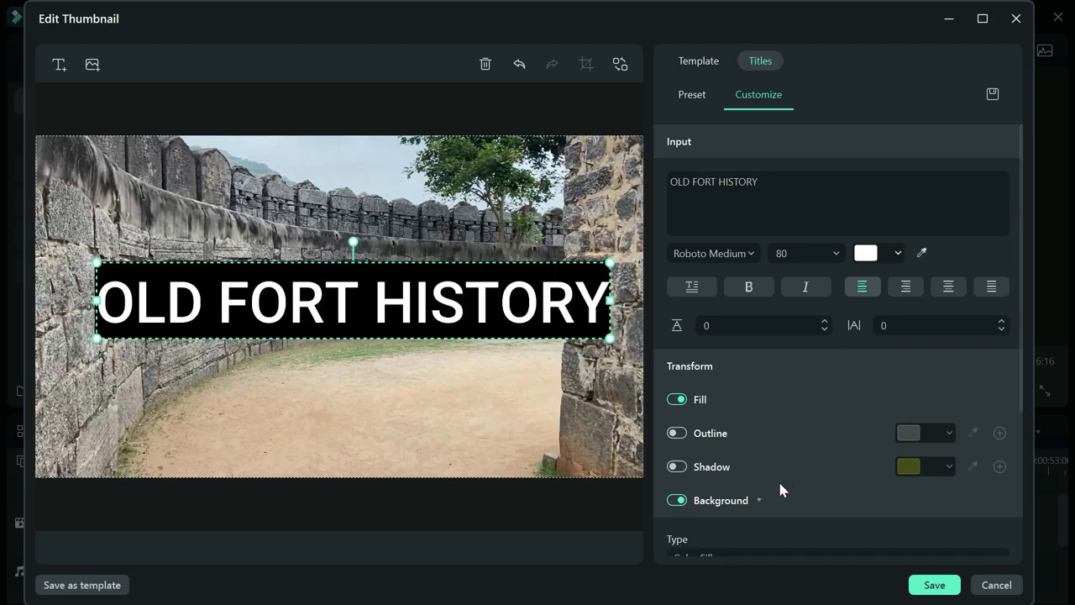
pyautogui.scroll(-3, 848, 479)
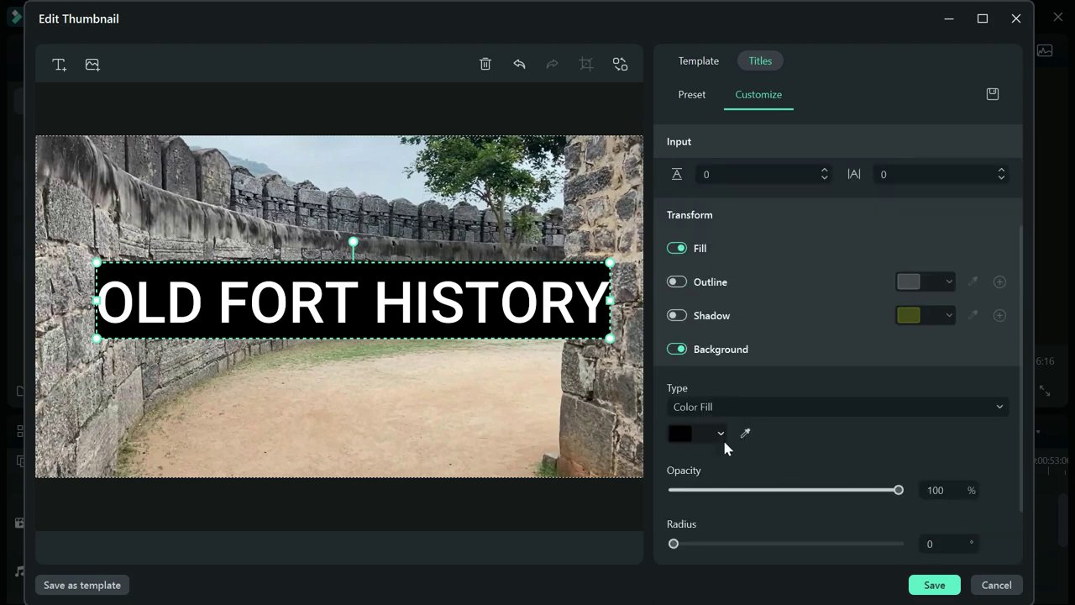
pyautogui.click(719, 434)
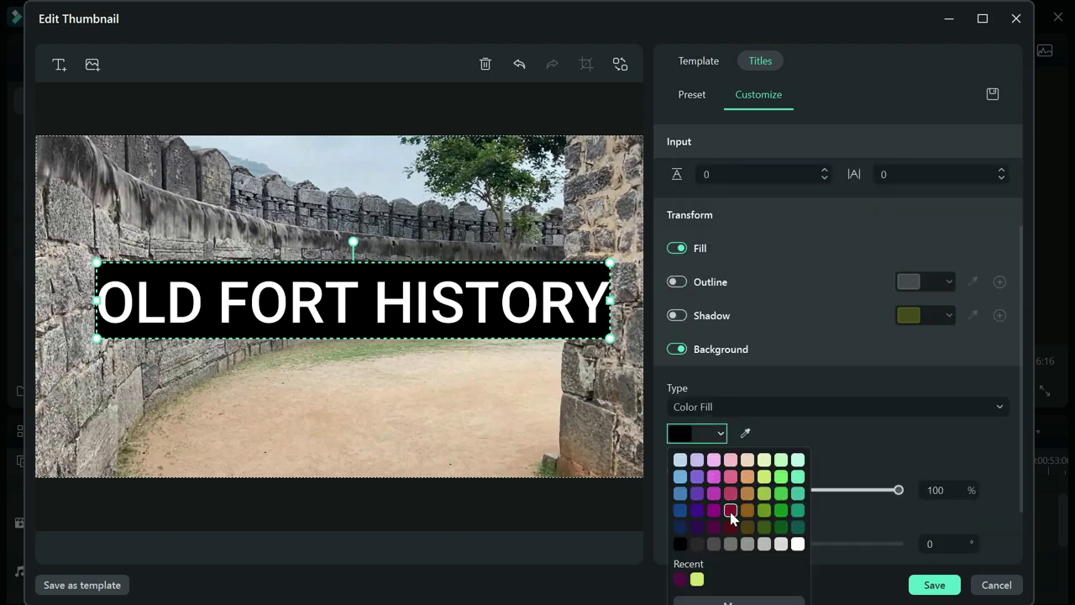
pyautogui.click(730, 476)
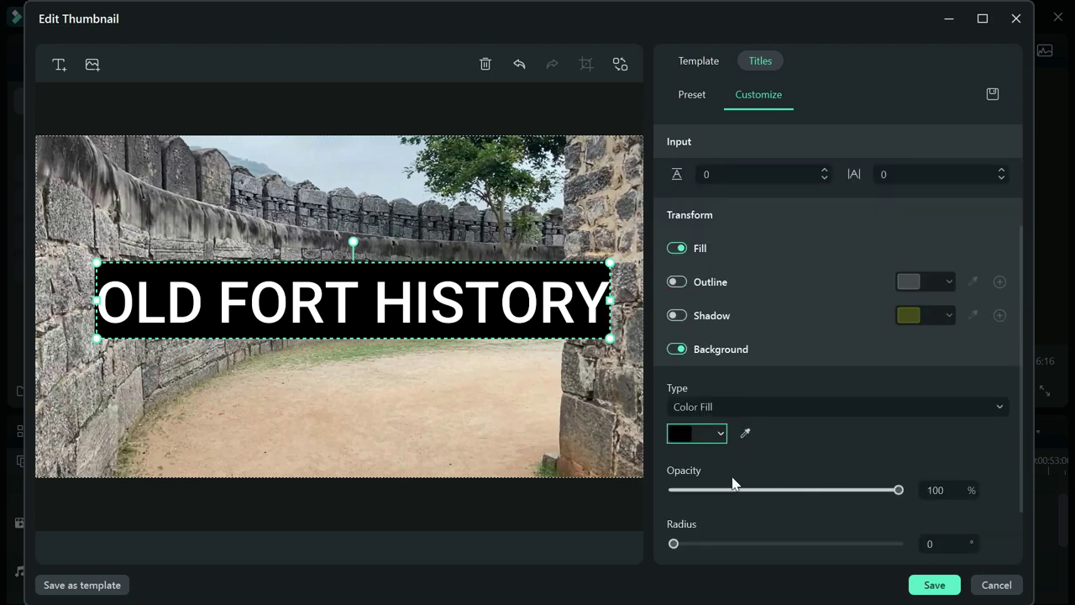
pyautogui.click(710, 435)
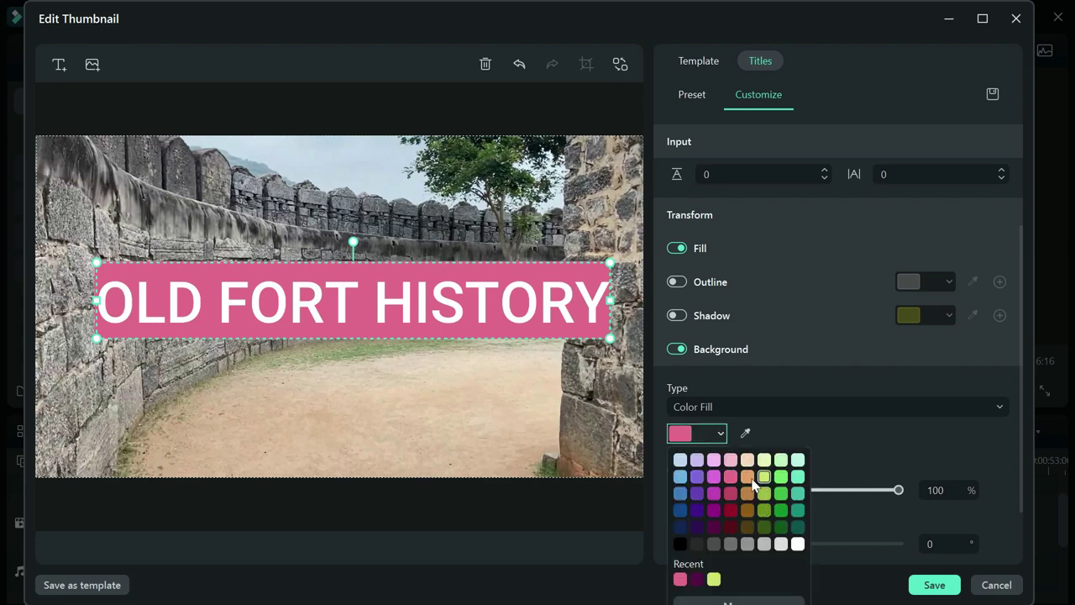
pyautogui.click(747, 477)
pyautogui.click(720, 435)
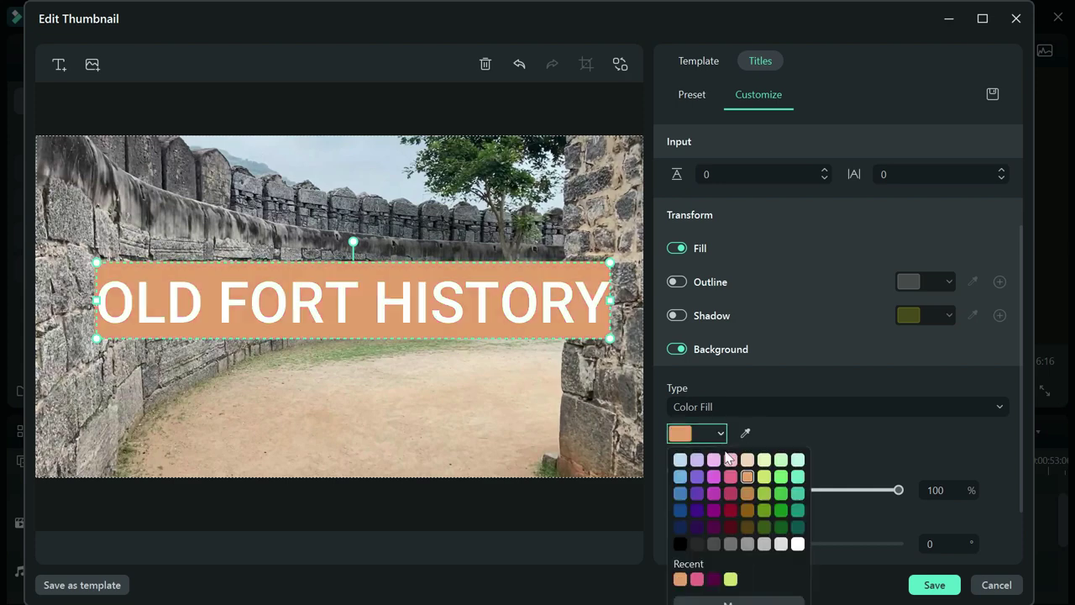
pyautogui.click(725, 580)
pyautogui.click(557, 407)
pyautogui.click(559, 335)
pyautogui.click(723, 435)
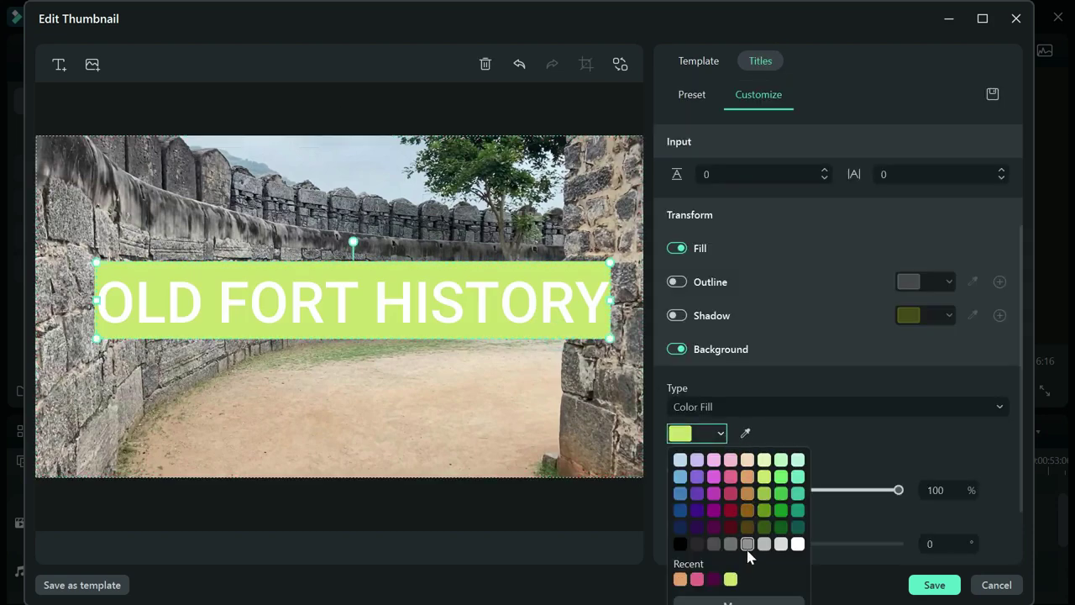
pyautogui.click(732, 503)
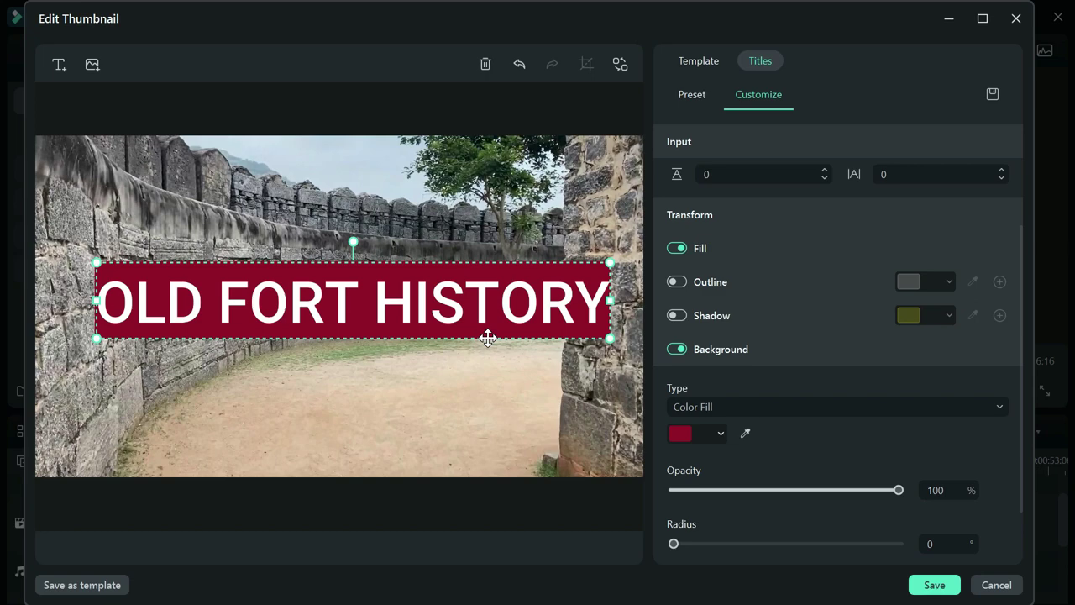
# Step: Try the title in the thumbnail's upper-left corner, then position it in the center of the image
pyautogui.moveTo(488, 337); pyautogui.dragTo(432, 213)
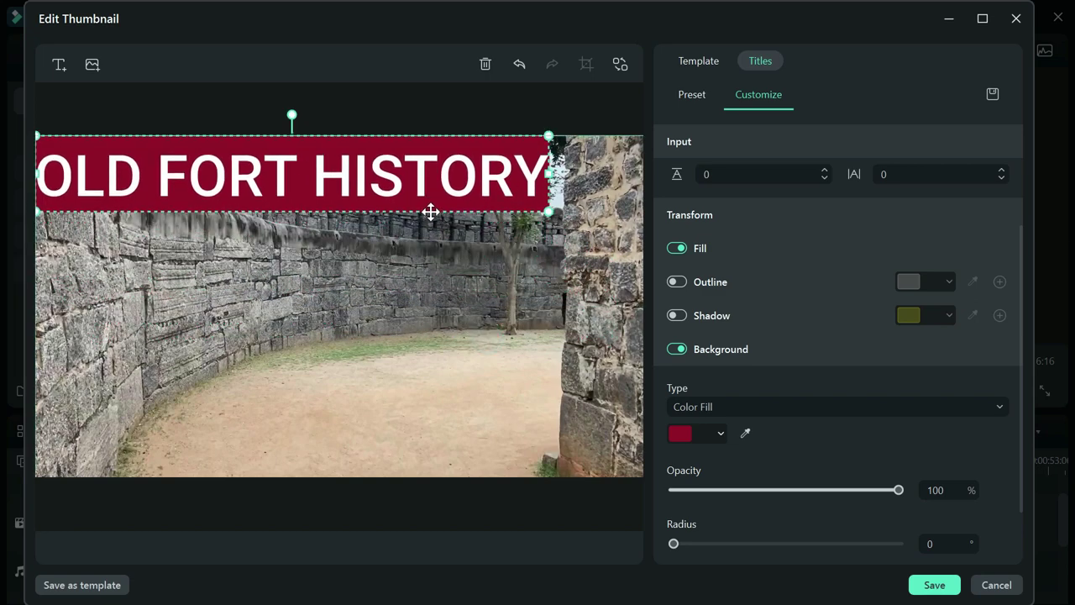
pyautogui.moveTo(544, 178); pyautogui.dragTo(601, 181)
pyautogui.moveTo(523, 204); pyautogui.dragTo(514, 335)
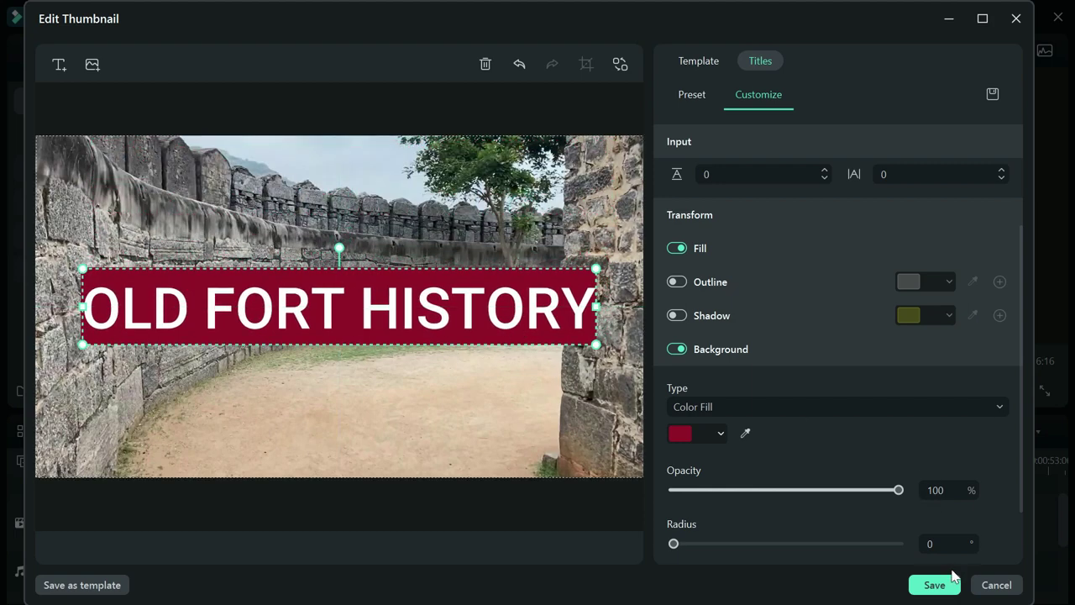
# Step: Try the title with an outline and without its fill, restoring both settings
pyautogui.click(676, 282)
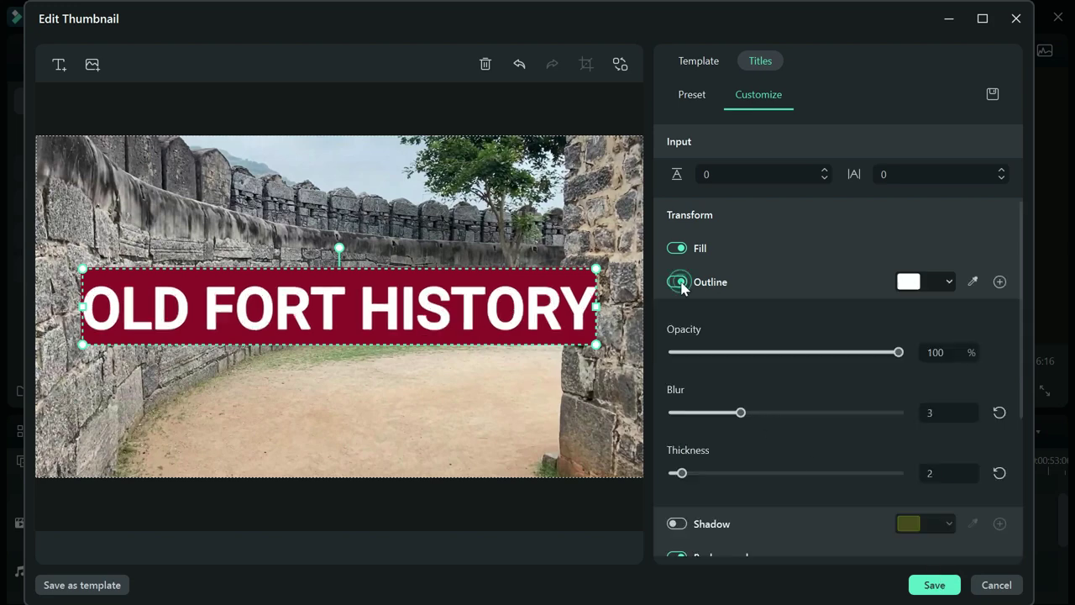
pyautogui.click(676, 282)
pyautogui.click(677, 248)
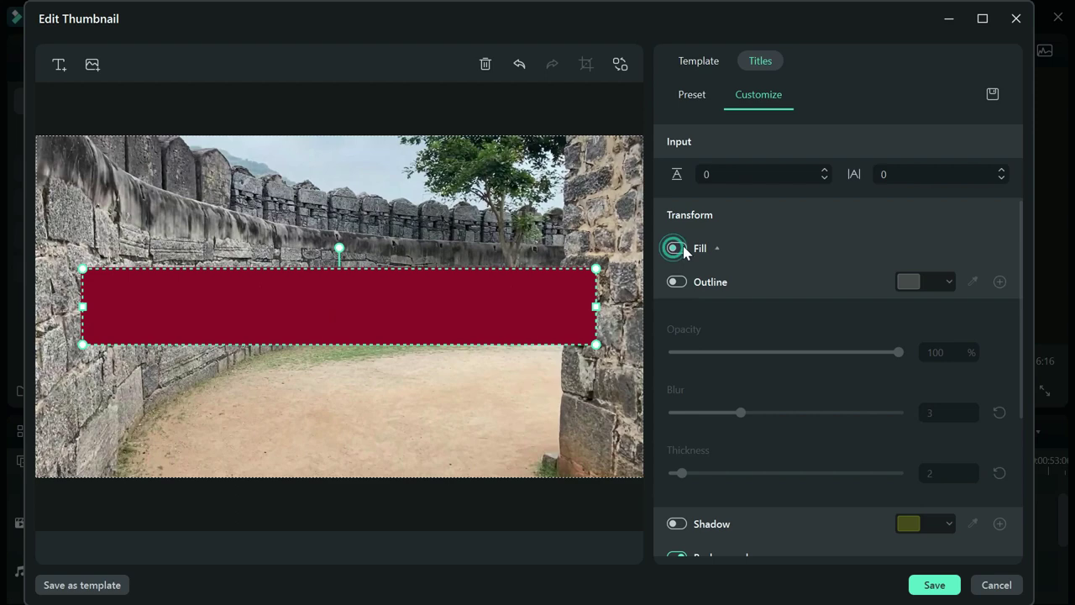
pyautogui.click(678, 248)
pyautogui.moveTo(1025, 302); pyautogui.dragTo(1044, 556)
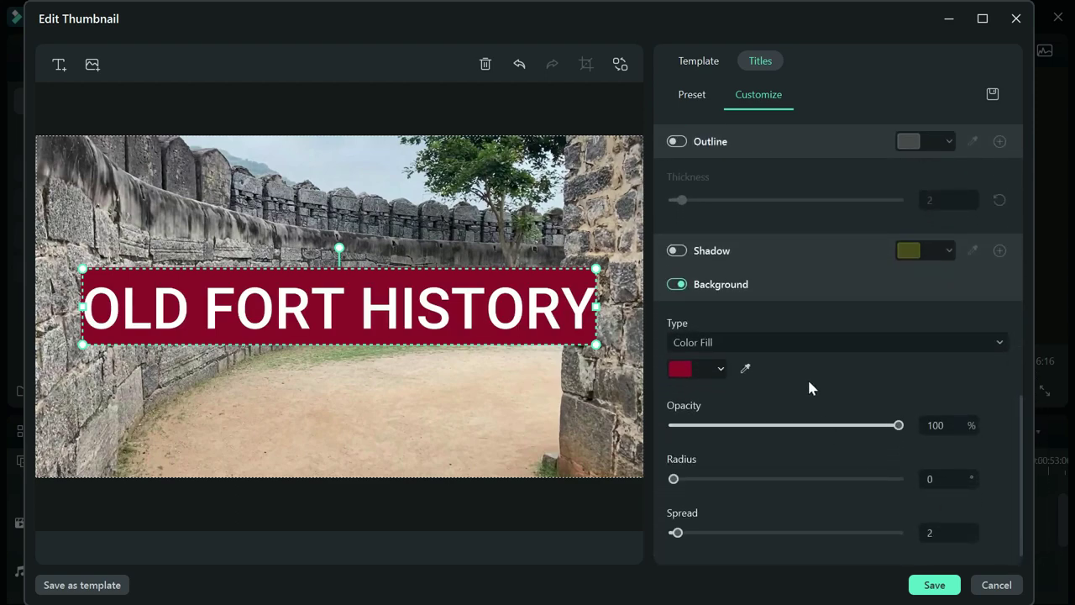
# Step: Save the edited thumbnail and export the Travelvlog video locally
pyautogui.click(934, 586)
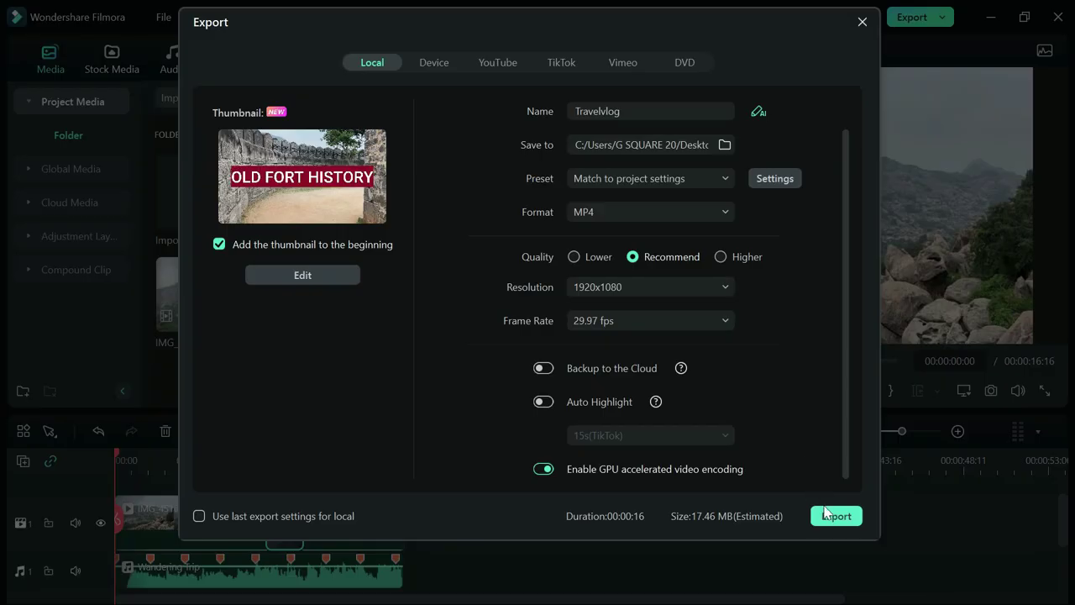
pyautogui.click(834, 518)
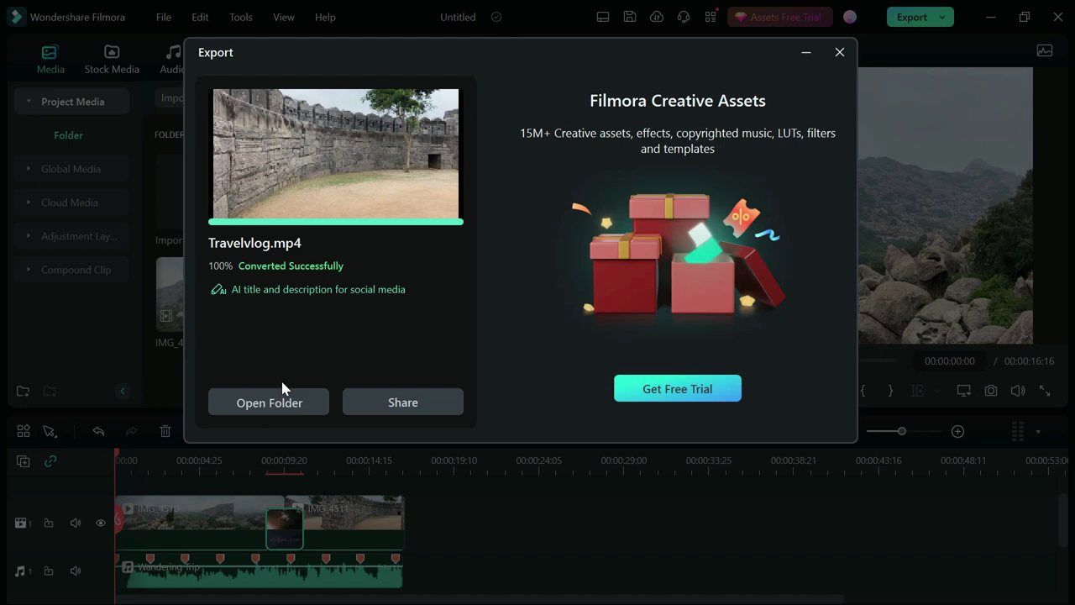
# Step: Open the export's Test folder and view the Travelvlog-Thumbnail image and the Travelvlog video
pyautogui.click(269, 402)
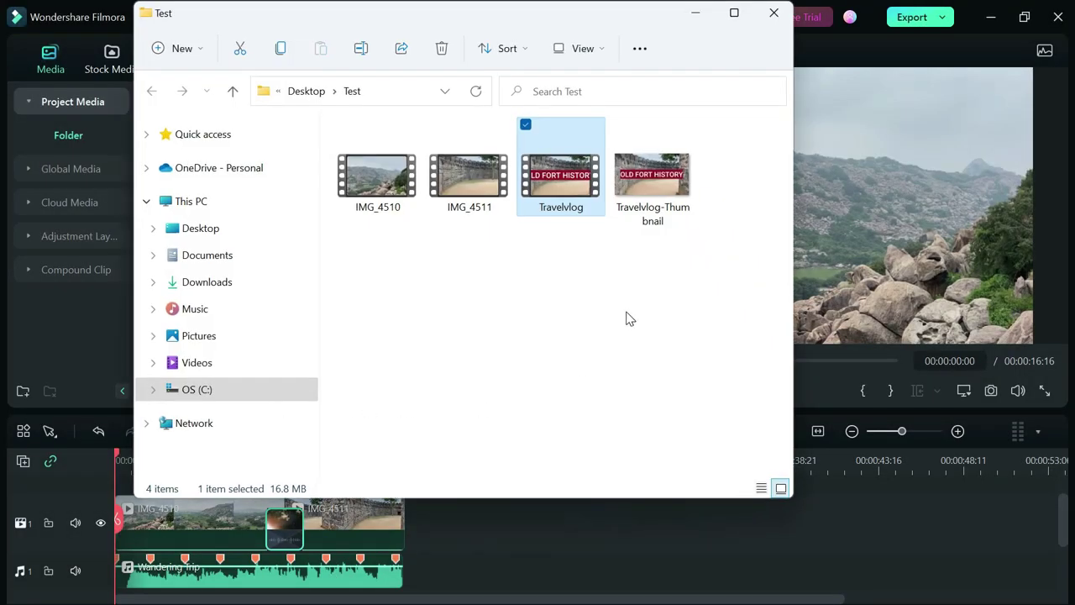
pyautogui.click(734, 13)
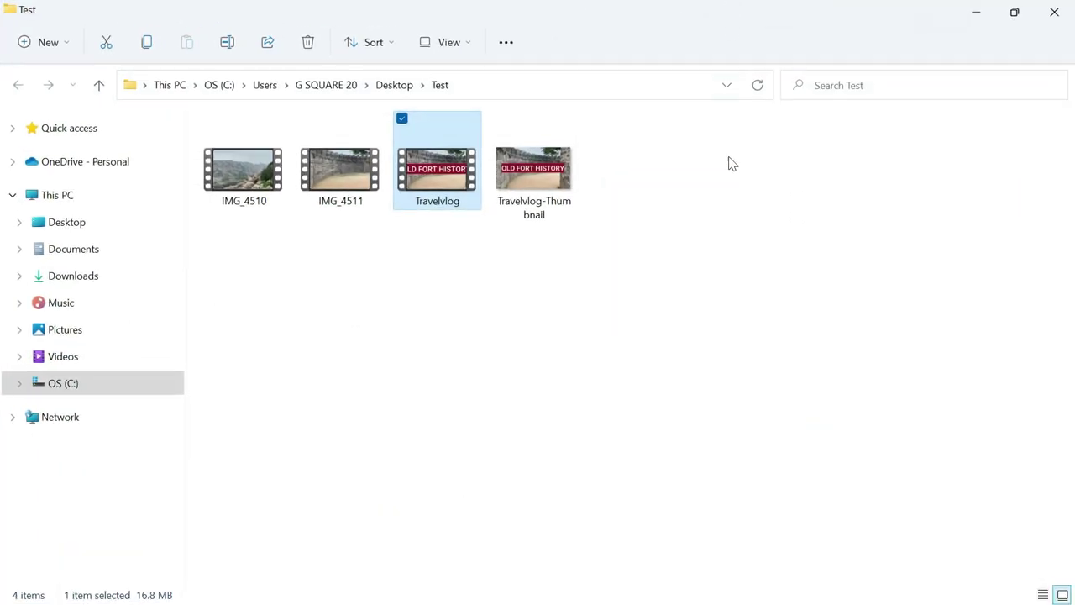
pyautogui.click(731, 319)
pyautogui.click(531, 164)
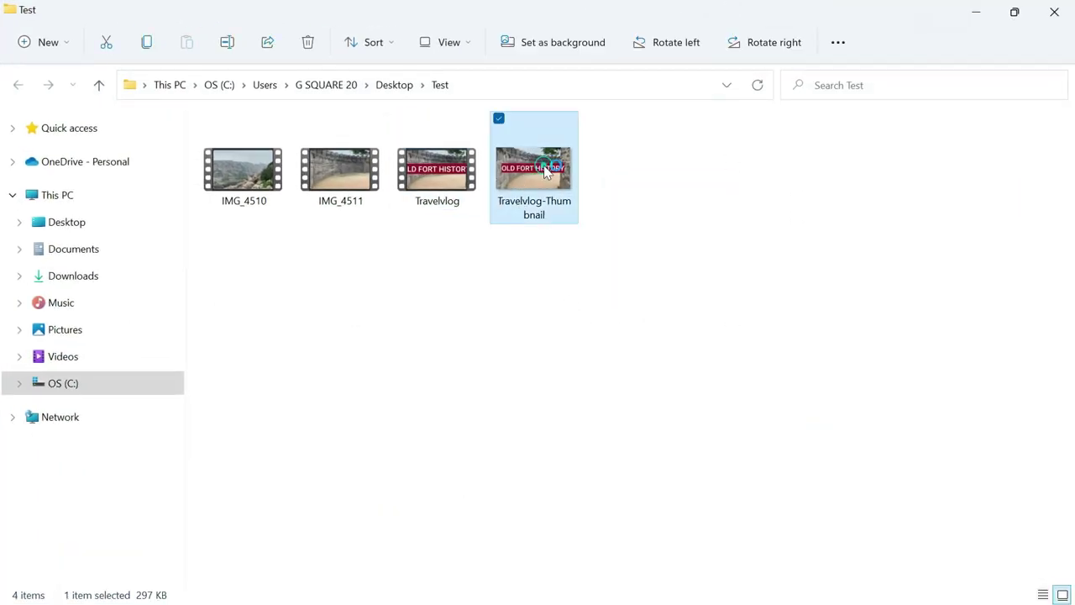
pyautogui.doubleClick(544, 168)
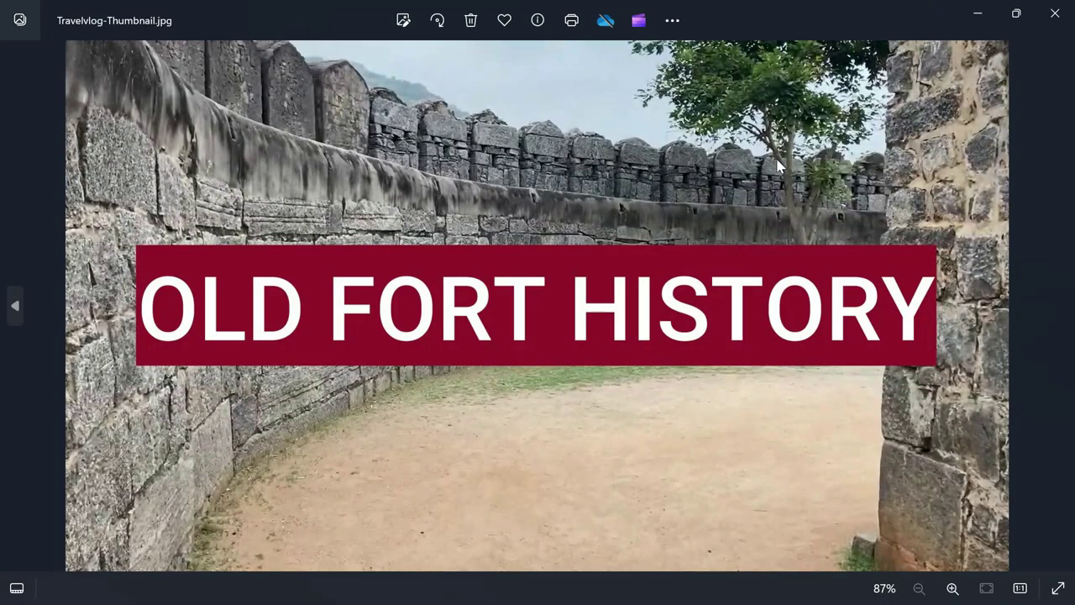
pyautogui.click(1068, 25)
pyautogui.doubleClick(461, 172)
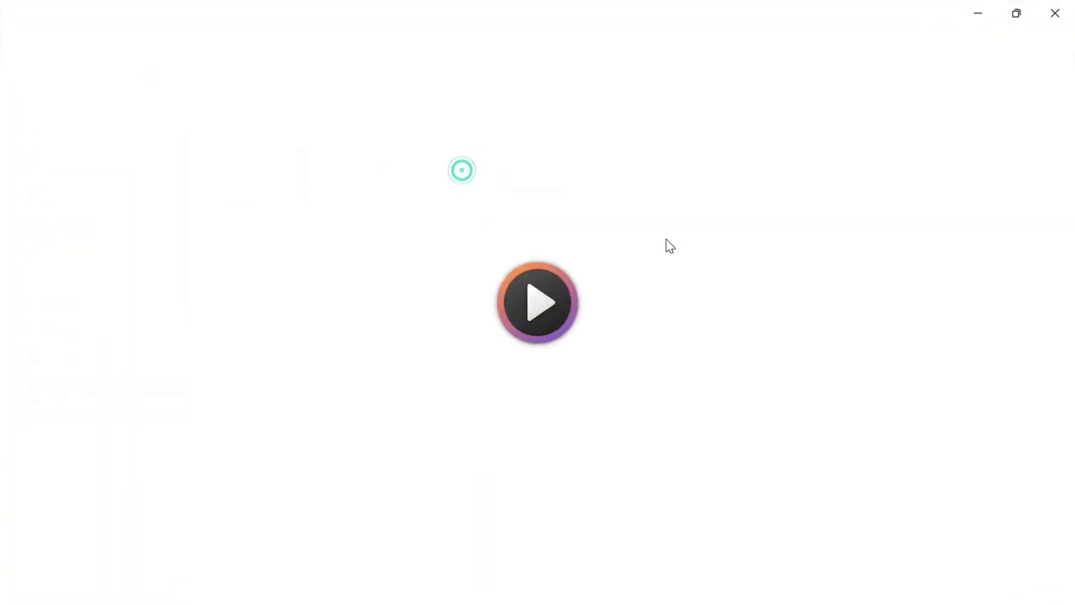